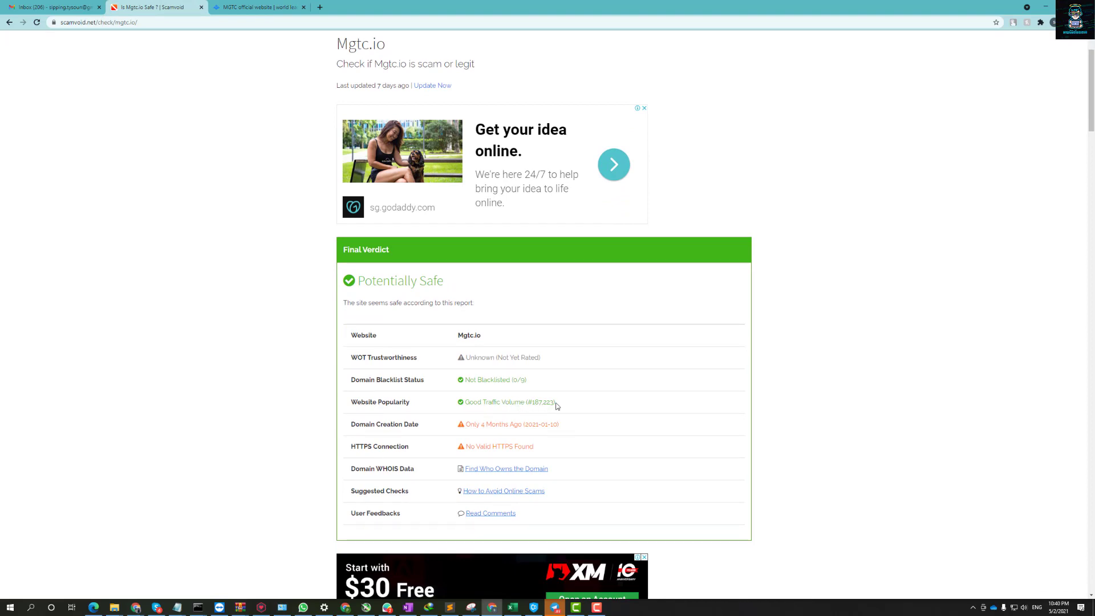
Highlight the traffic rank 187,223 and the domain creation date in the ScamVoid report.
{"action": "left_click_drag", "start_coordinate": [553, 403], "coordinate": [532, 403]}
{"action": "left_click", "coordinate": [505, 430]}
{"action": "left_click_drag", "start_coordinate": [509, 425], "coordinate": [488, 426]}
{"action": "triple_click", "coordinate": [475, 425]}
{"action": "left_click", "coordinate": [512, 427]}
Check the MGTC site's connection security info, then return to the ScamVoid report.
{"action": "left_click", "coordinate": [210, 4]}
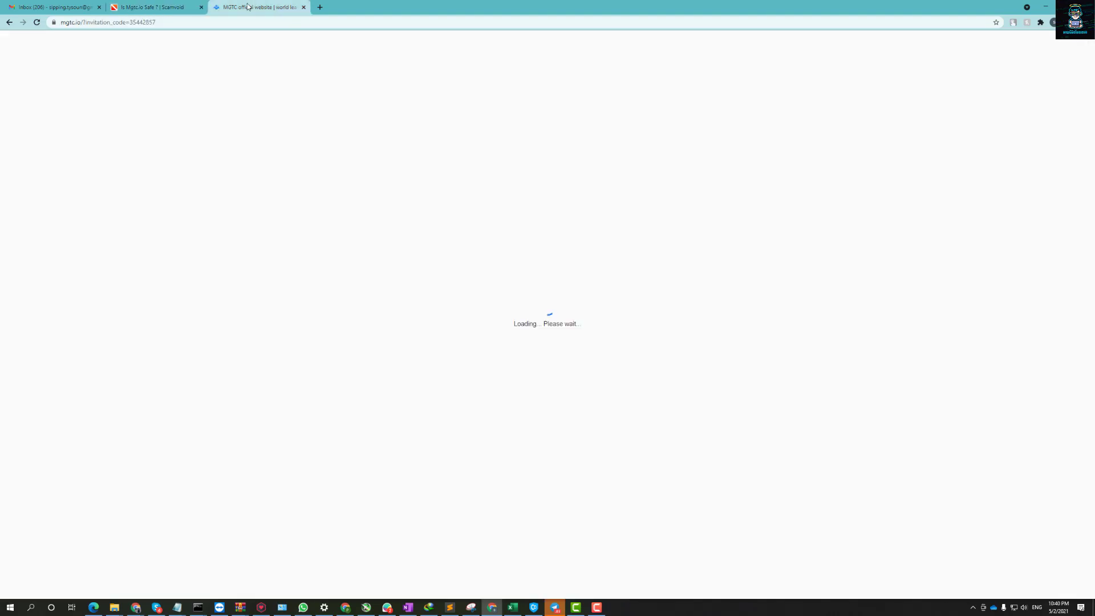
{"action": "left_click", "coordinate": [54, 22]}
{"action": "left_click", "coordinate": [152, 6]}
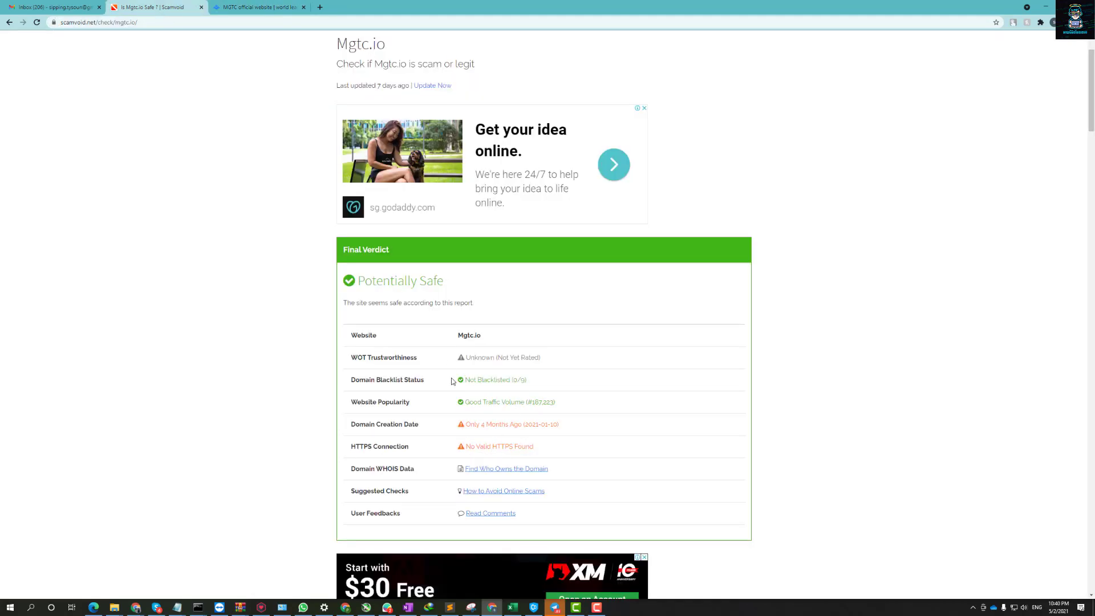
Scroll the report down to the comments, jump back to the top, then go to the MGTC tab.
{"action": "scroll", "coordinate": [413, 342], "scroll_direction": "down", "scroll_amount": 2}
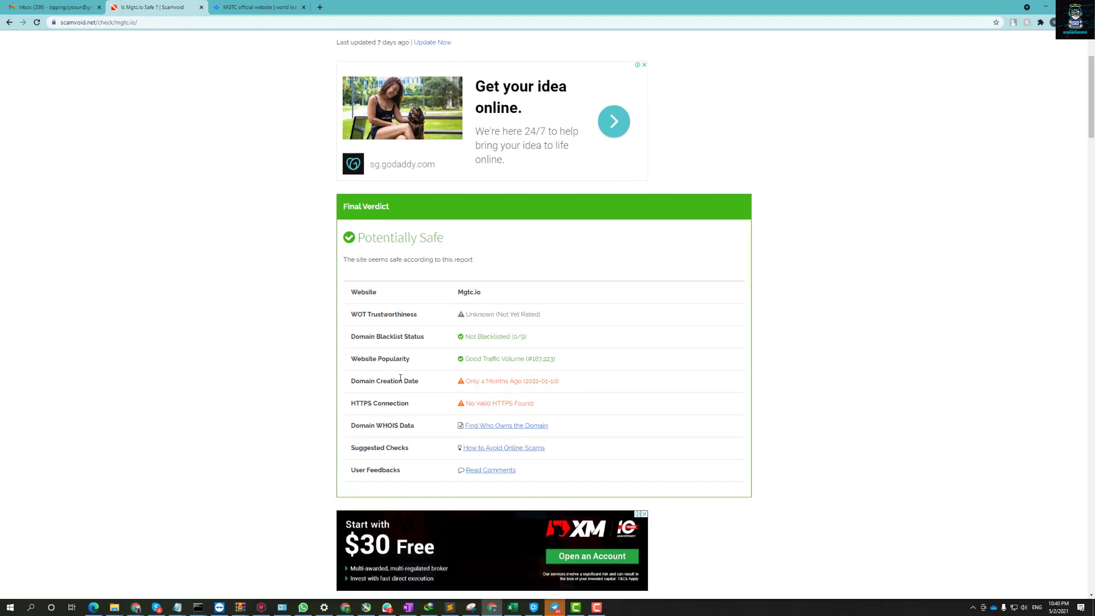
{"action": "scroll", "coordinate": [401, 378], "scroll_direction": "down", "scroll_amount": 7}
{"action": "scroll", "coordinate": [373, 442], "scroll_direction": "down", "scroll_amount": 7}
{"action": "scroll", "coordinate": [335, 445], "scroll_direction": "up", "scroll_amount": 10}
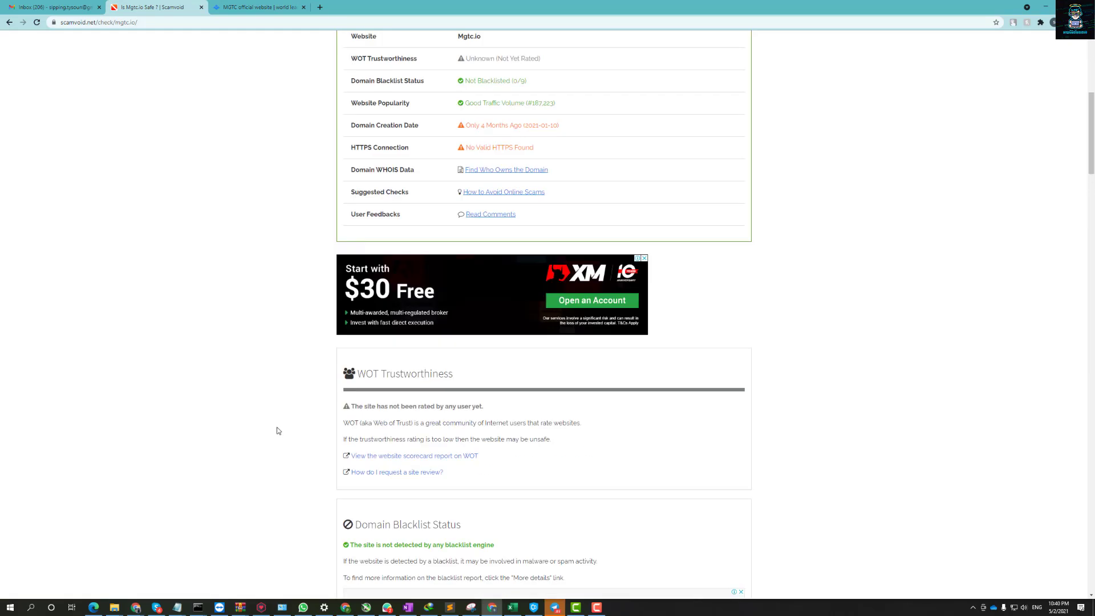
{"action": "scroll", "coordinate": [277, 429], "scroll_direction": "up", "scroll_amount": 8}
{"action": "scroll", "coordinate": [286, 420], "scroll_direction": "down", "scroll_amount": 16}
{"action": "scroll", "coordinate": [293, 427], "scroll_direction": "down", "scroll_amount": 15}
{"action": "scroll", "coordinate": [309, 435], "scroll_direction": "down", "scroll_amount": 3}
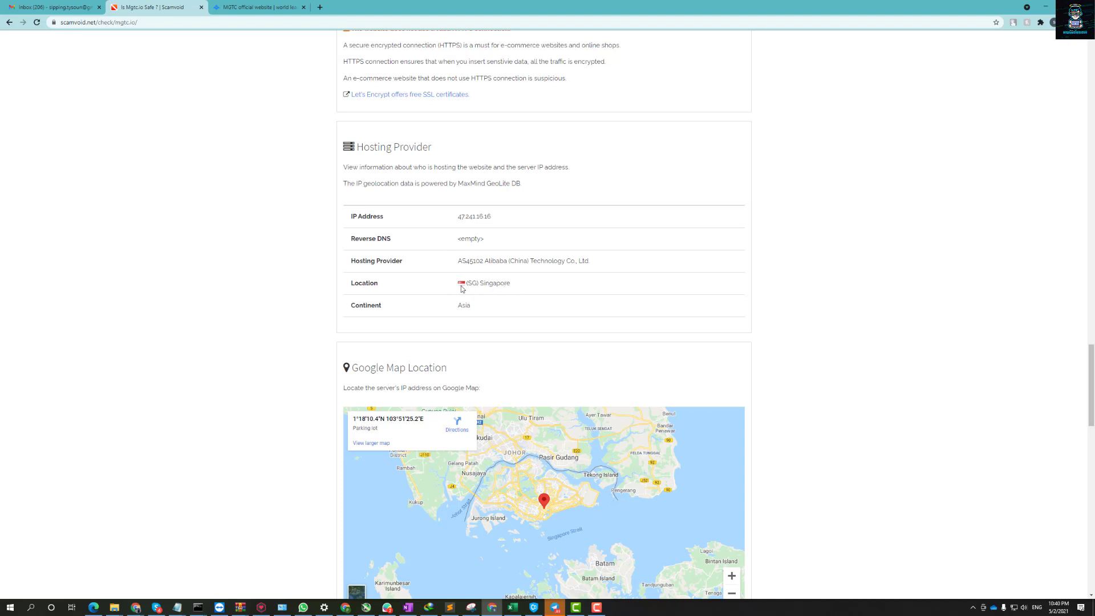
{"action": "scroll", "coordinate": [238, 302], "scroll_direction": "down", "scroll_amount": 3}
{"action": "scroll", "coordinate": [306, 286], "scroll_direction": "up", "scroll_amount": 9}
{"action": "scroll", "coordinate": [274, 311], "scroll_direction": "down", "scroll_amount": 14}
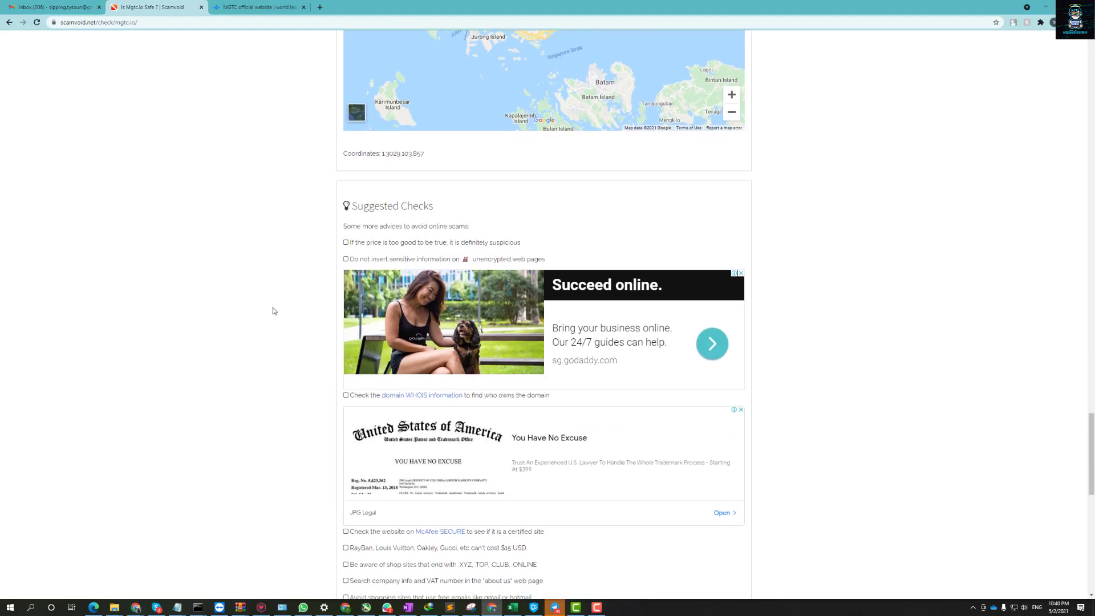
{"action": "scroll", "coordinate": [272, 311], "scroll_direction": "down", "scroll_amount": 8}
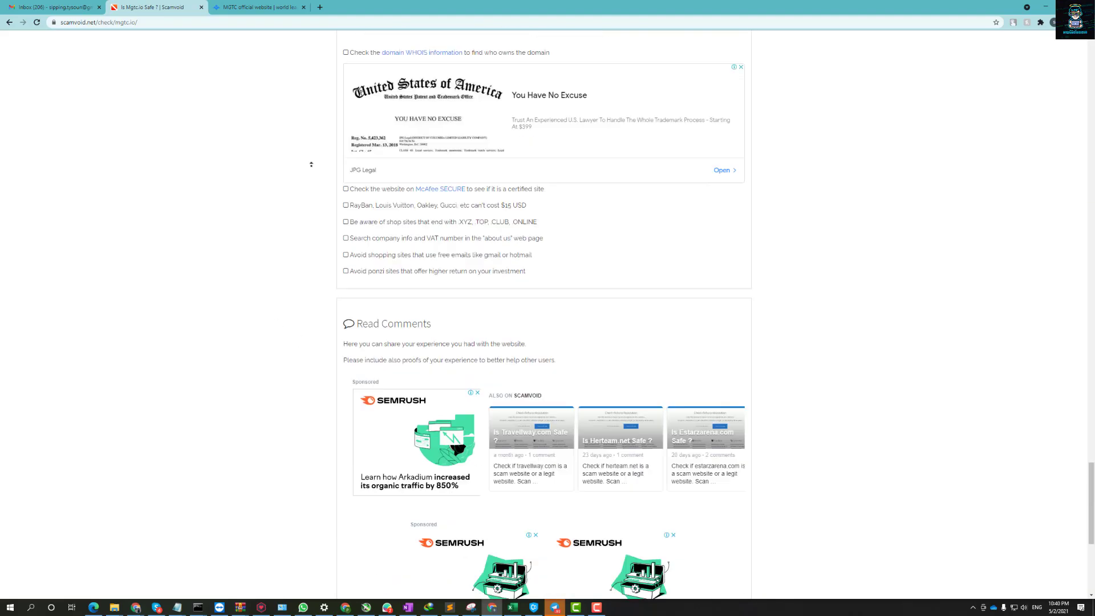
{"action": "key", "text": "Home"}
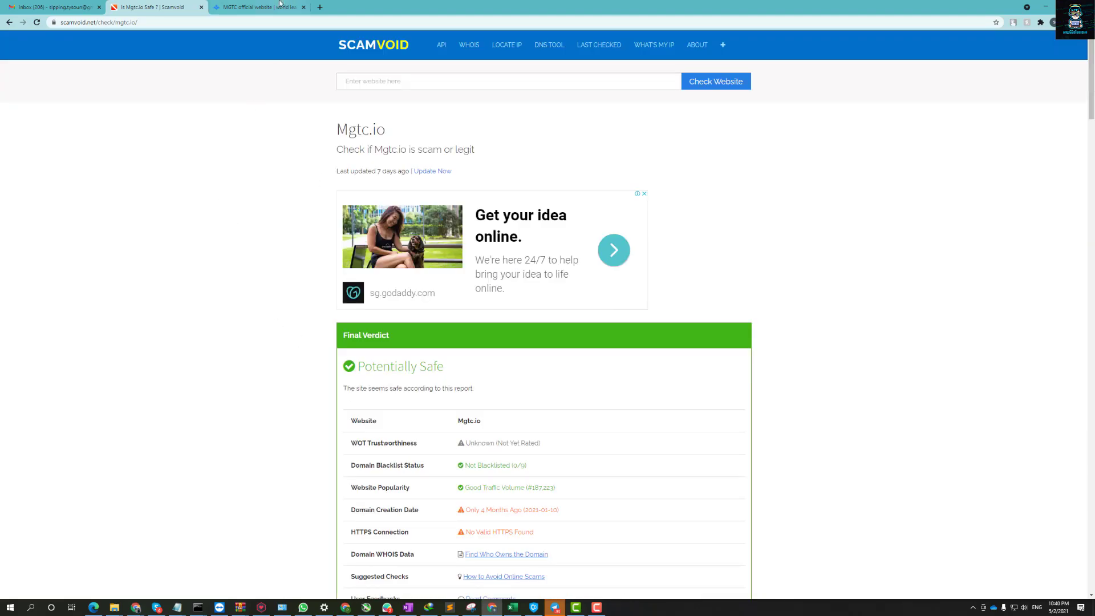
{"action": "left_click", "coordinate": [281, 2]}
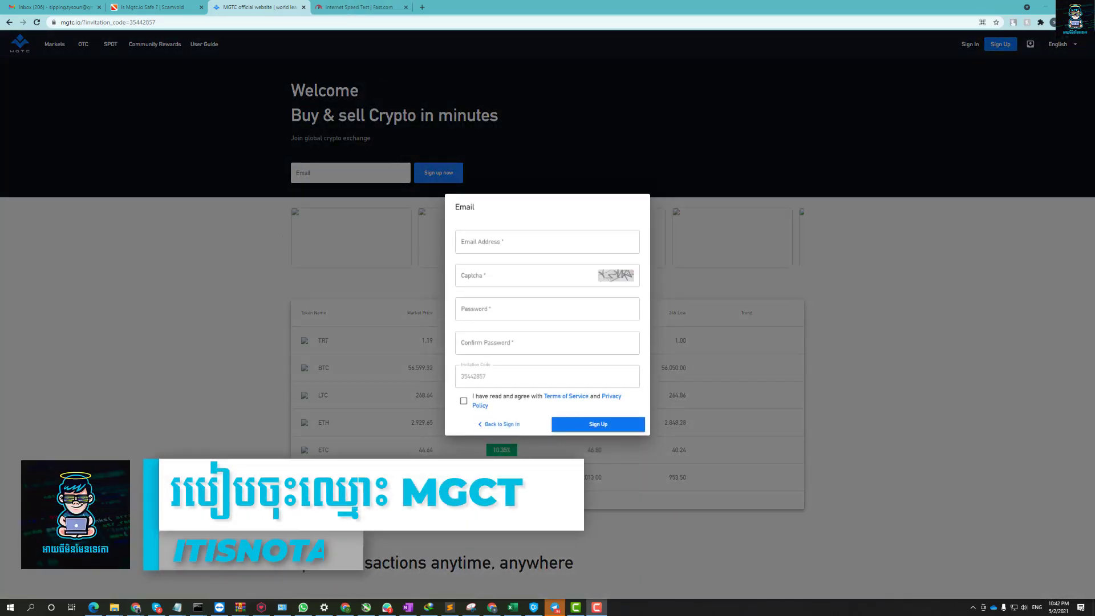
Fill the sign-up email with the saved address and enter the captcha.
{"action": "left_click", "coordinate": [484, 249]}
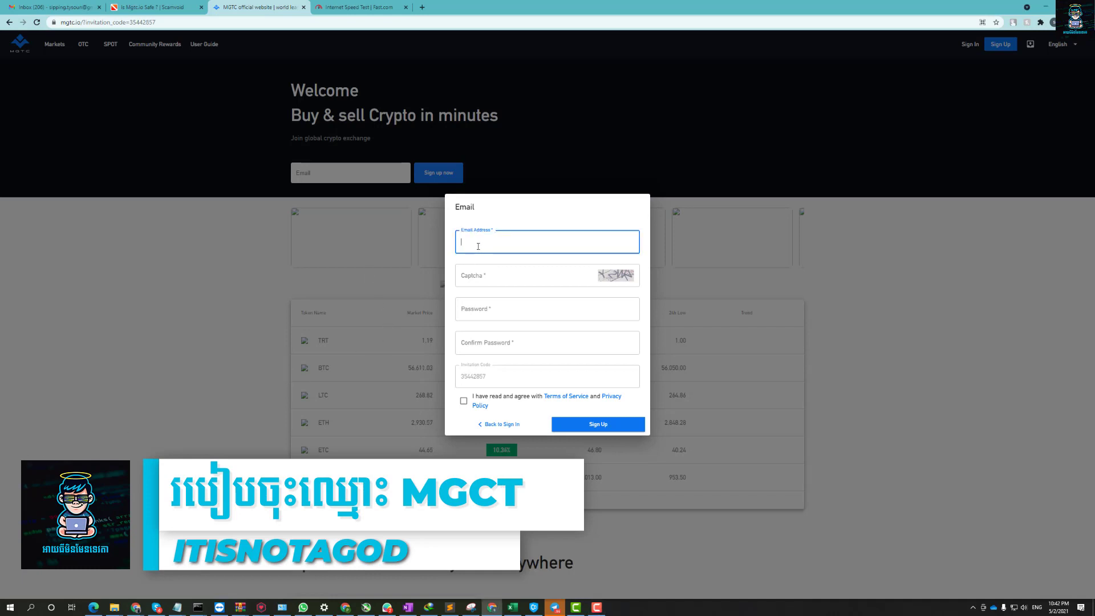
{"action": "left_click", "coordinate": [479, 245]}
{"action": "left_click", "coordinate": [538, 272]}
{"action": "left_click", "coordinate": [610, 274]}
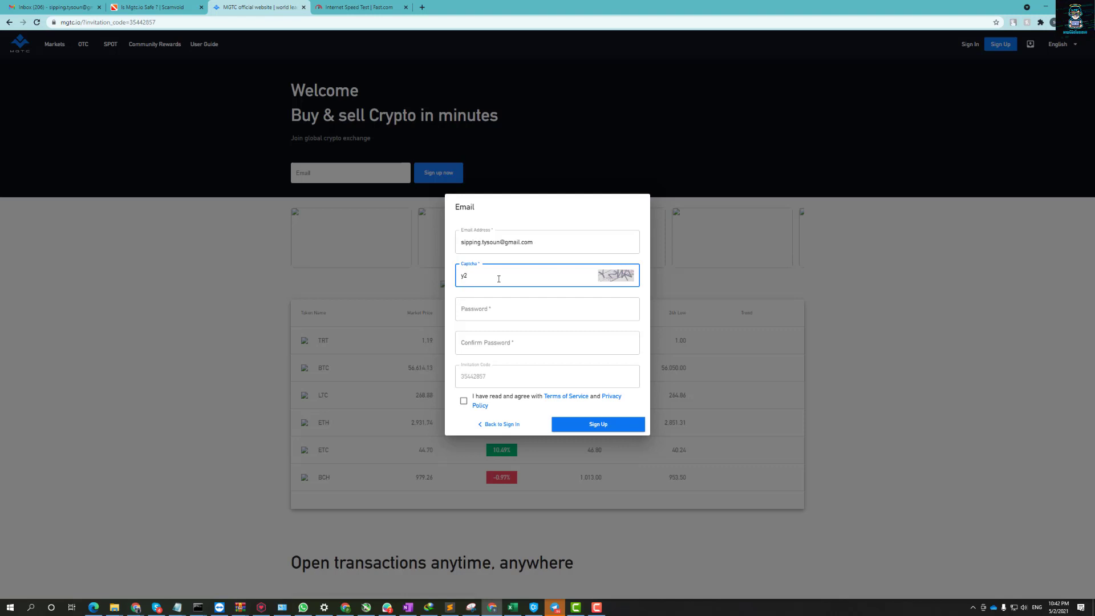
{"action": "key", "text": "Tab"}
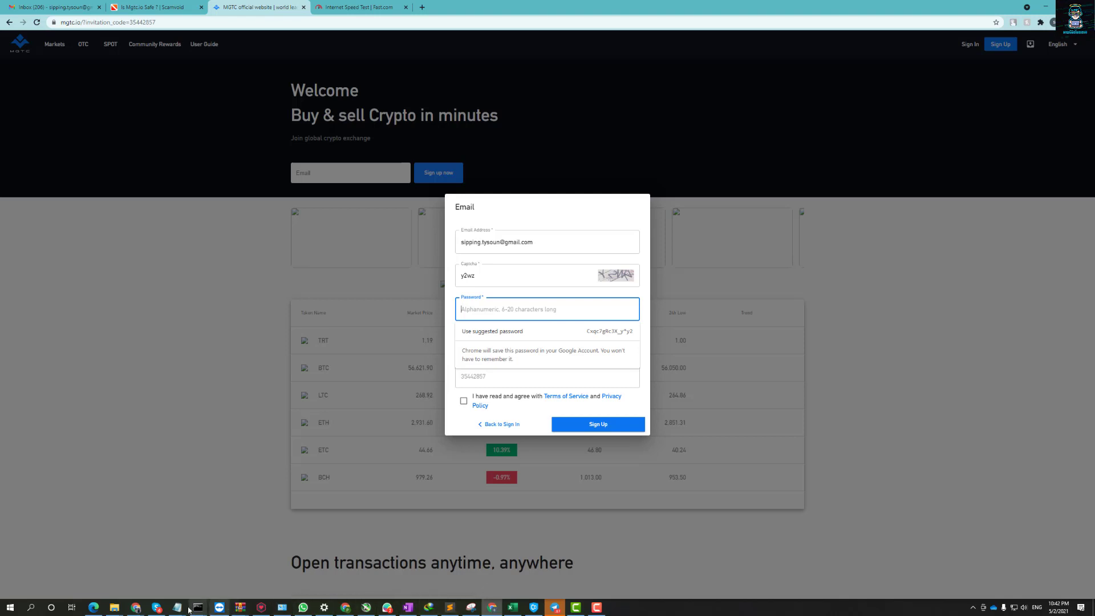
Paste the account password from the notes into Password and Confirm Password.
{"action": "mouse_move", "coordinate": [177, 608]}
{"action": "left_click", "coordinate": [319, 571]}
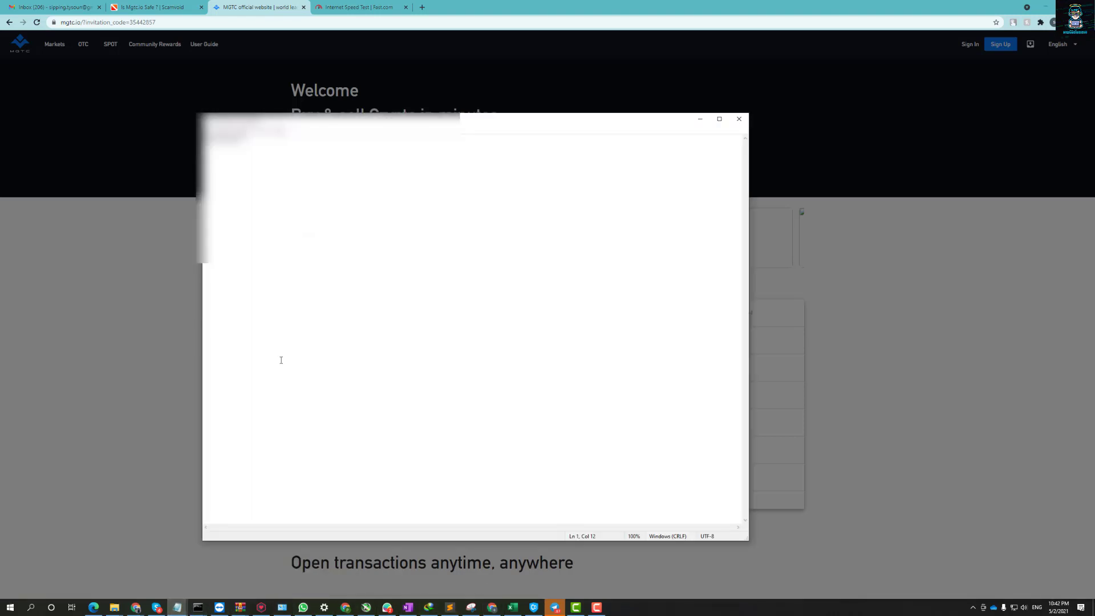
{"action": "mouse_move", "coordinate": [656, 119]}
{"action": "left_mouse_down"}
{"action": "mouse_move", "coordinate": [33, 101]}
{"action": "mouse_move", "coordinate": [5, 76]}
{"action": "left_mouse_up"}
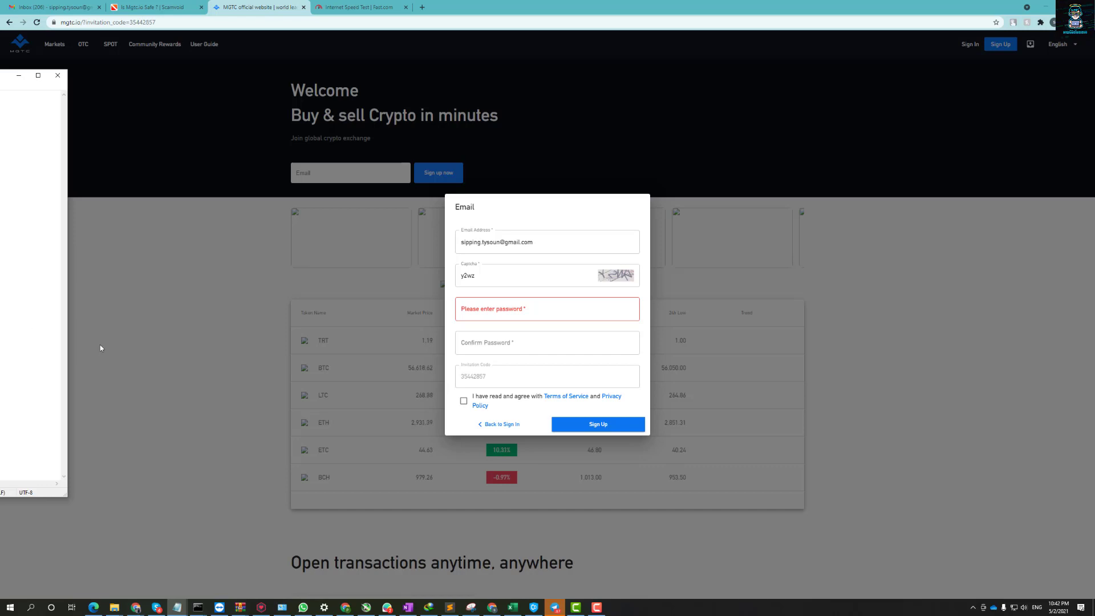
{"action": "left_click", "coordinate": [408, 333]}
{"action": "key", "text": "ctrl+v"}
{"action": "key", "text": "Tab"}
{"action": "key", "text": "ctrl+v"}
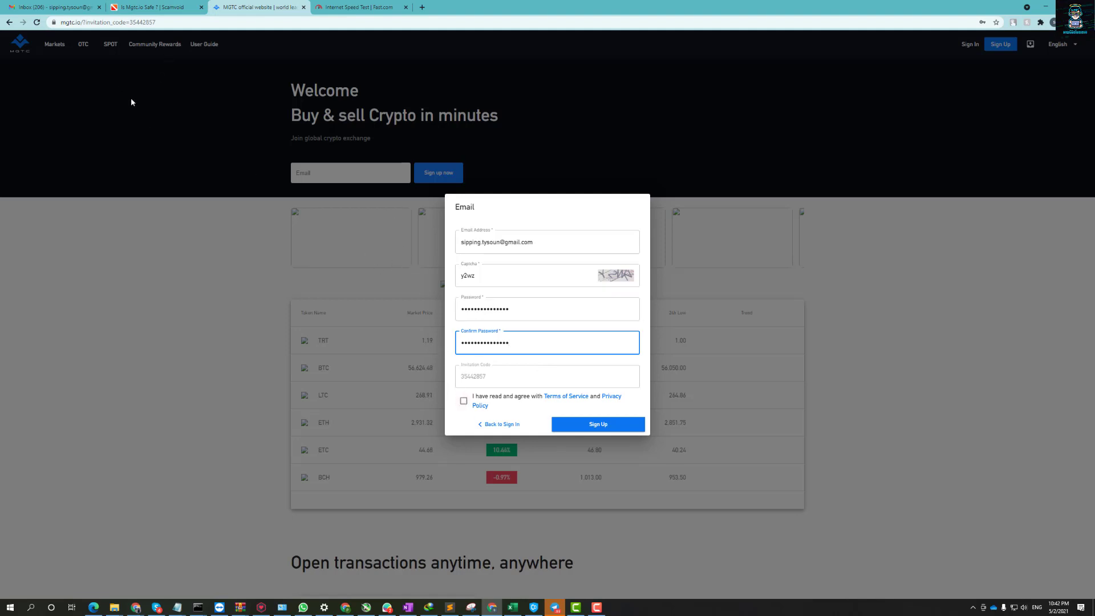
Accept the Terms of Service, submit, correct the captcha and submit the sign-up again.
{"action": "left_click", "coordinate": [463, 401]}
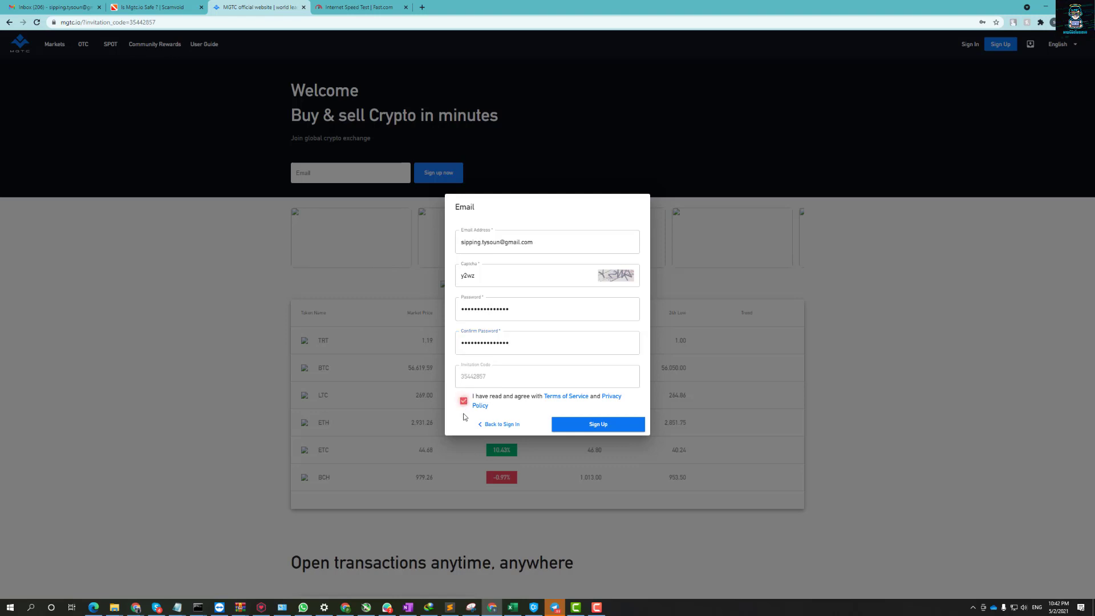
{"action": "left_click", "coordinate": [577, 432]}
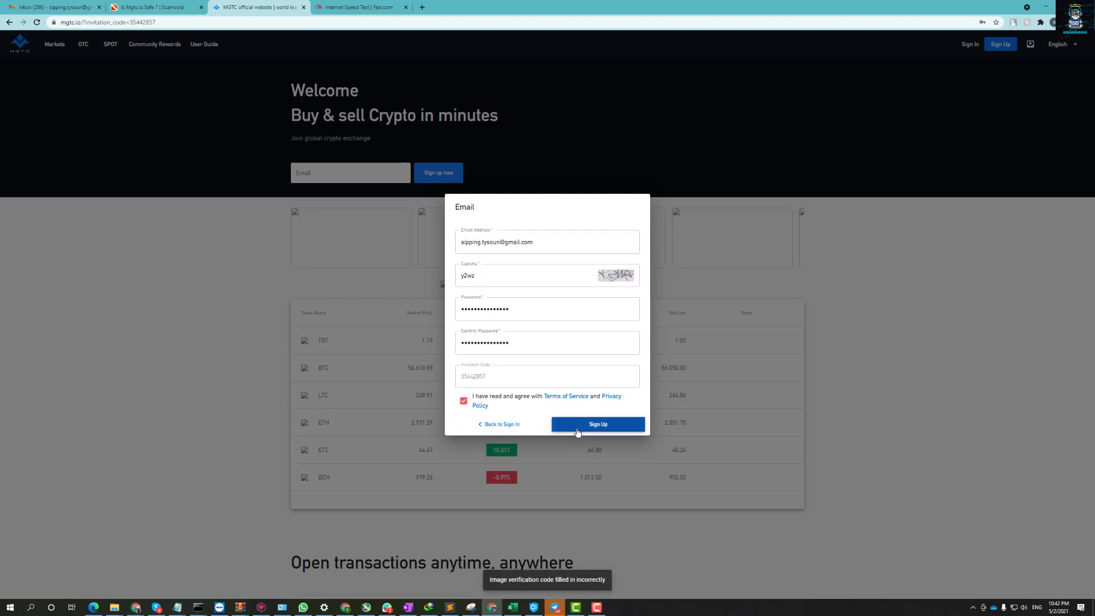
{"action": "left_click", "coordinate": [547, 276]}
{"action": "key", "text": "BackSpace"}
{"action": "key", "text": "BackSpace"}
{"action": "key", "text": "BackSpace"}
{"action": "key", "text": "BackSpace"}
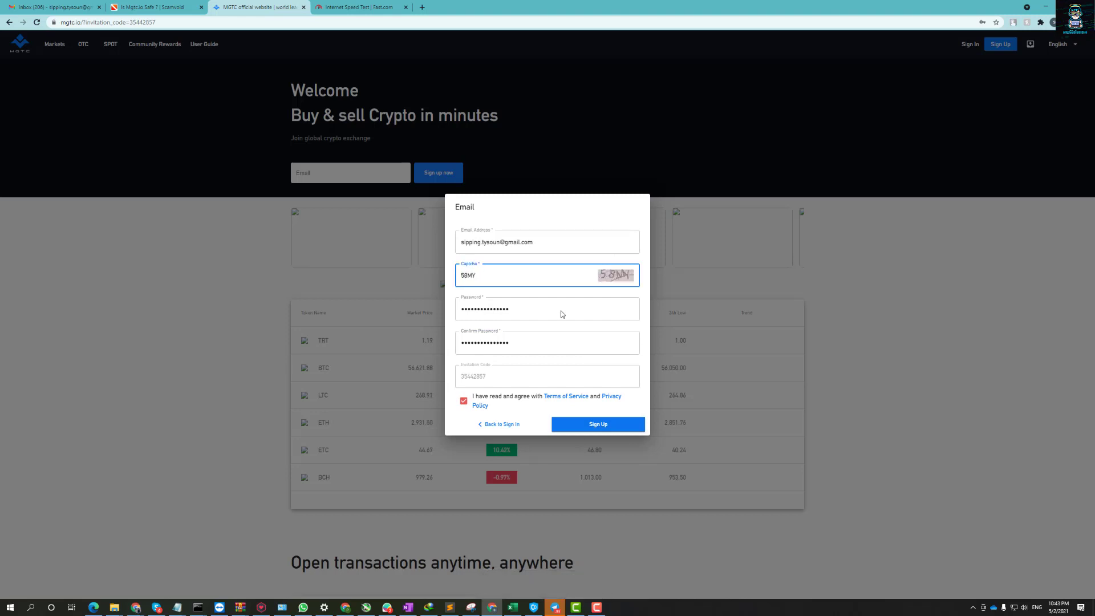
{"action": "left_click", "coordinate": [594, 425]}
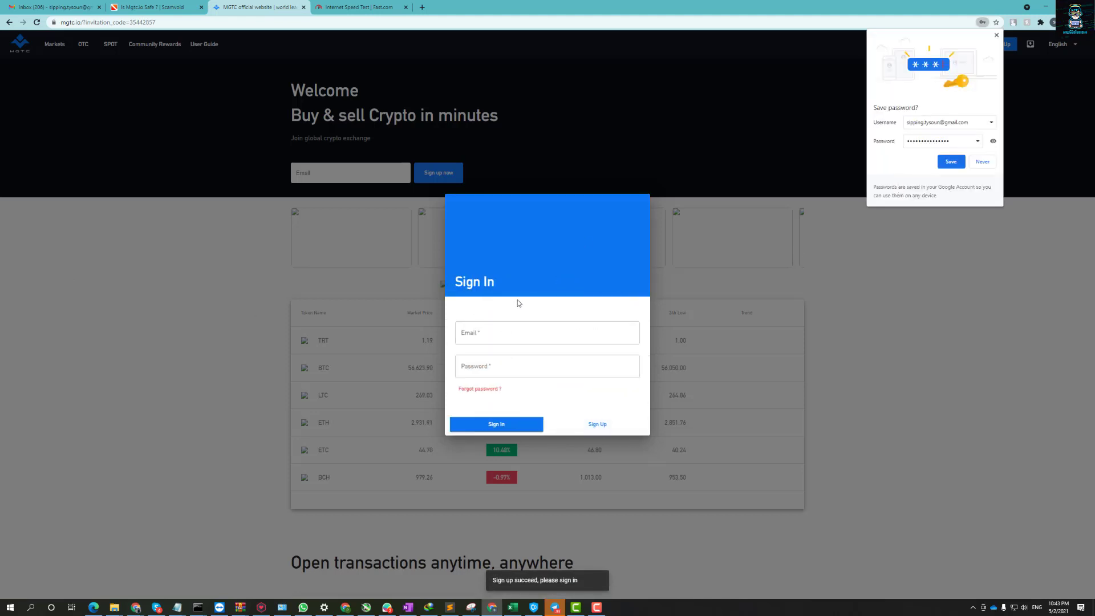
Fill the sign-in form with the account email and password and submit it.
{"action": "left_click", "coordinate": [502, 334]}
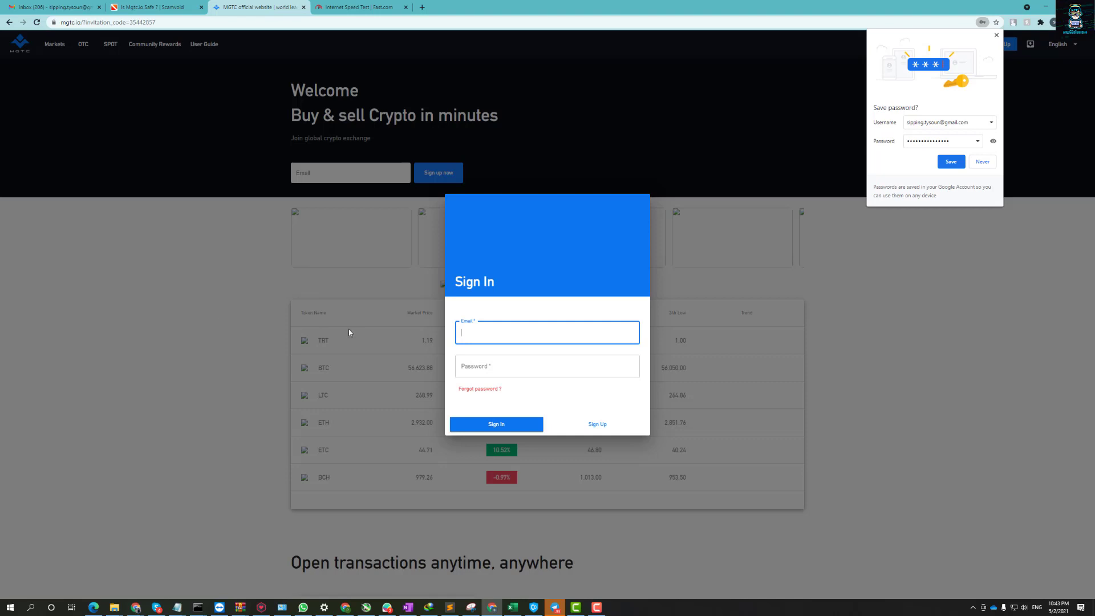
{"action": "left_click", "coordinate": [485, 366]}
{"action": "key", "text": "ctrl+v"}
{"action": "left_click", "coordinate": [178, 607]}
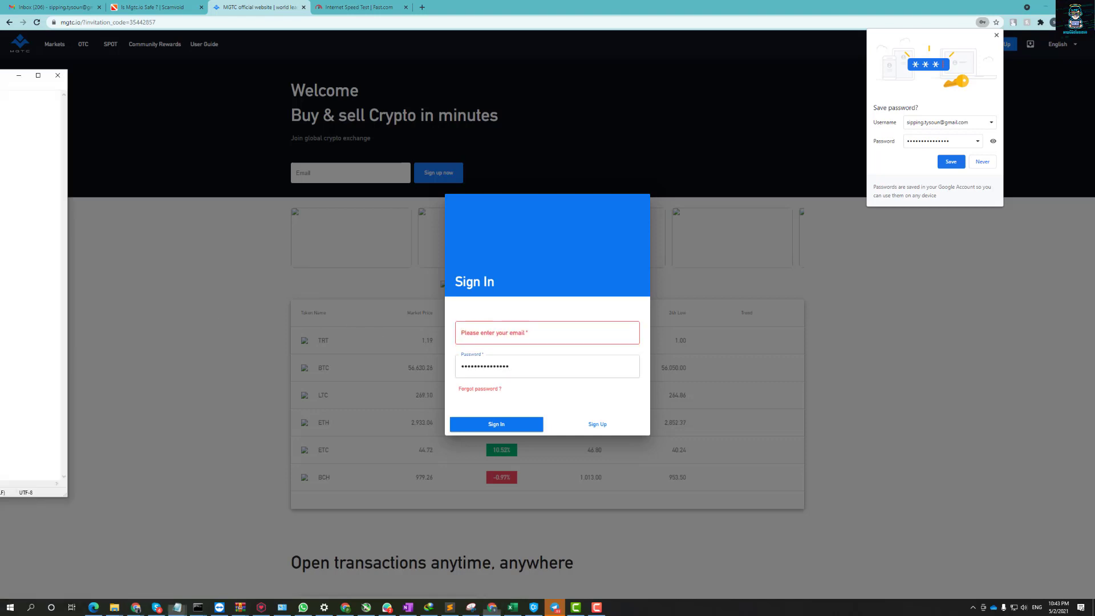
{"action": "left_click", "coordinate": [495, 332]}
{"action": "key", "text": "ctrl+v"}
{"action": "left_click", "coordinate": [502, 425]}
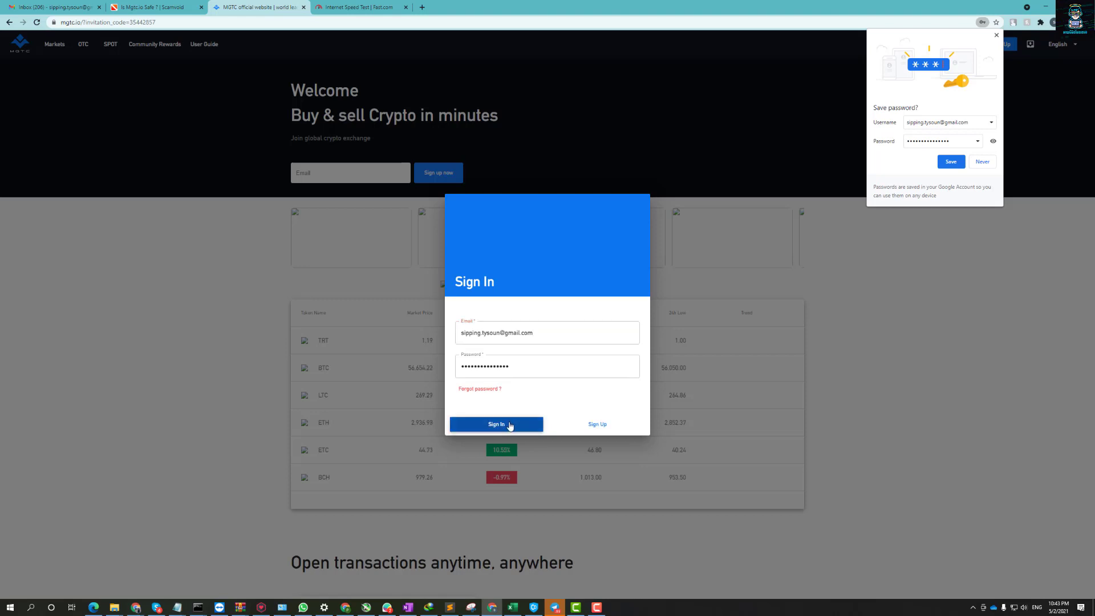
Replace the password with the correct one from the notes and resubmit sign-in.
{"action": "left_click", "coordinate": [531, 372]}
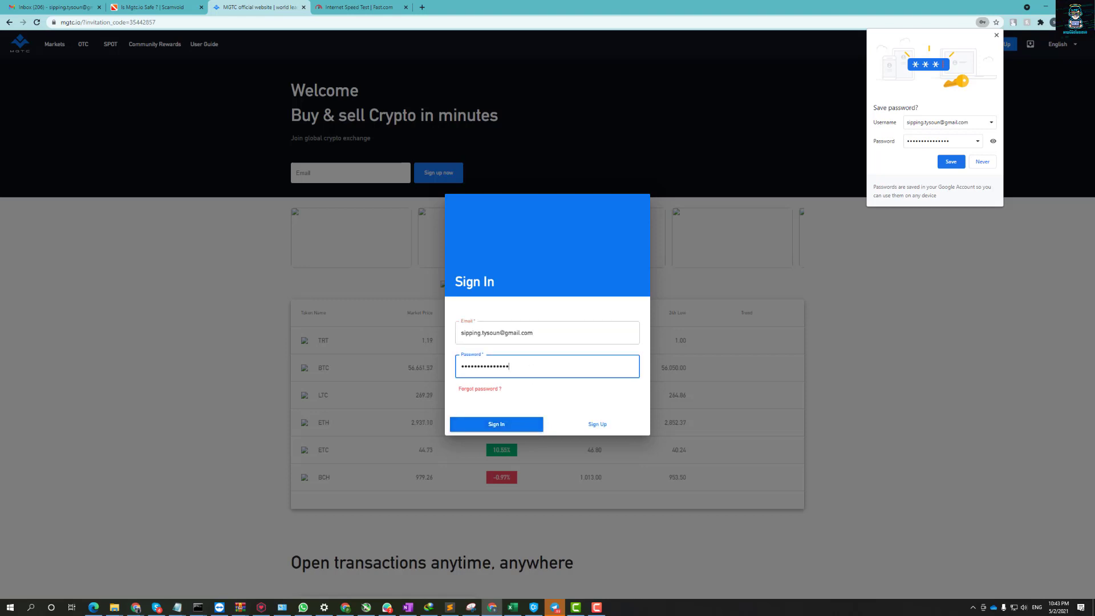
{"action": "key", "text": "alt+Tab"}
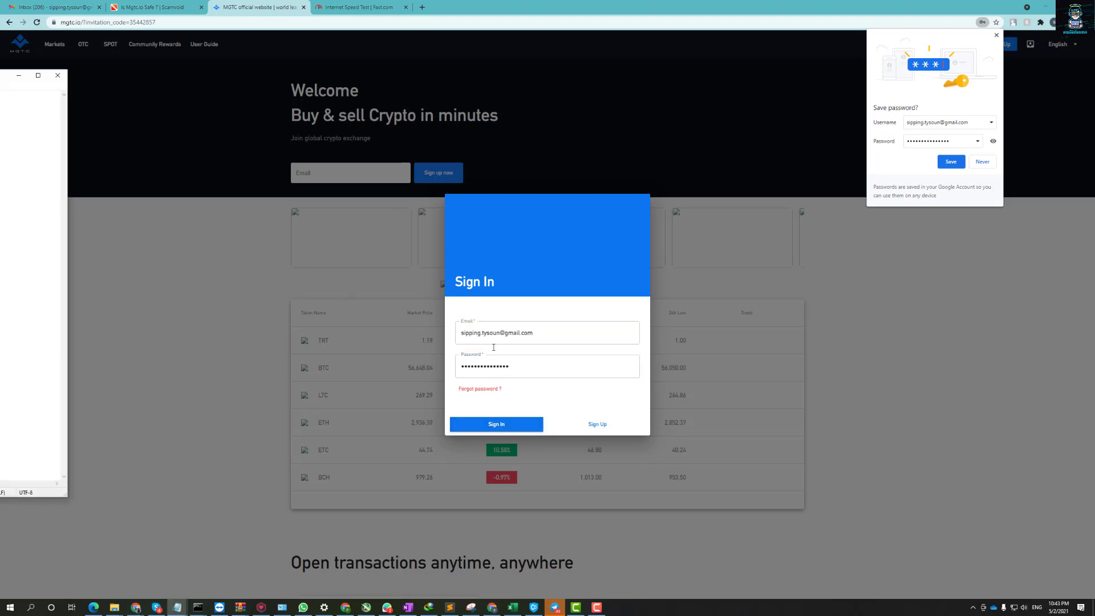
{"action": "left_click", "coordinate": [535, 364]}
{"action": "key", "text": "ctrl+a"}
{"action": "key", "text": "ctrl+v"}
{"action": "left_click", "coordinate": [510, 429]}
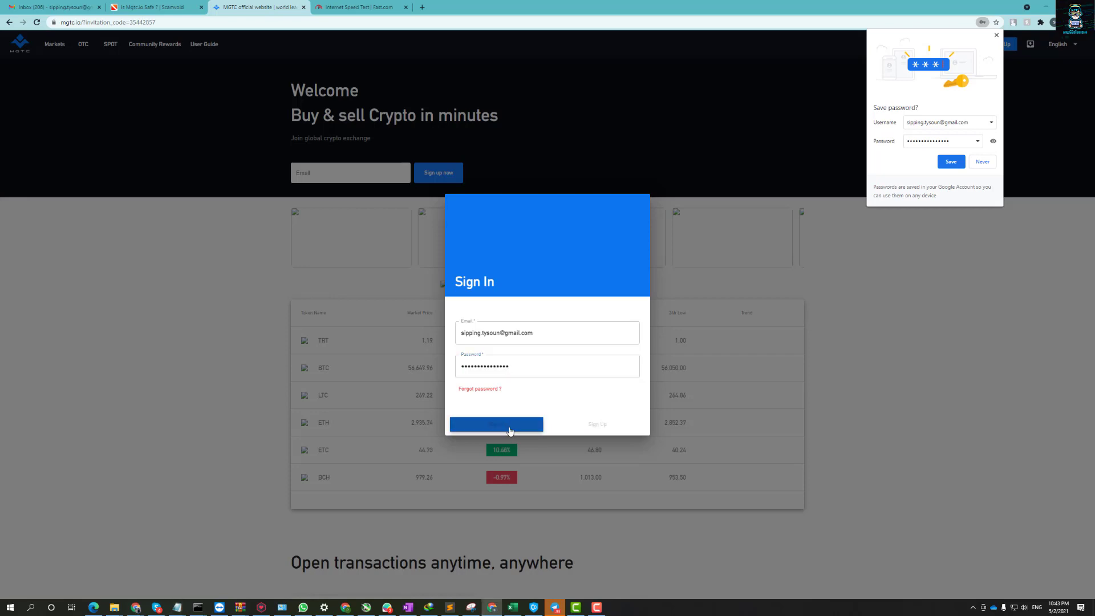
Request an email verification code and copy it from the Gmail login verification message.
{"action": "left_click", "coordinate": [526, 355]}
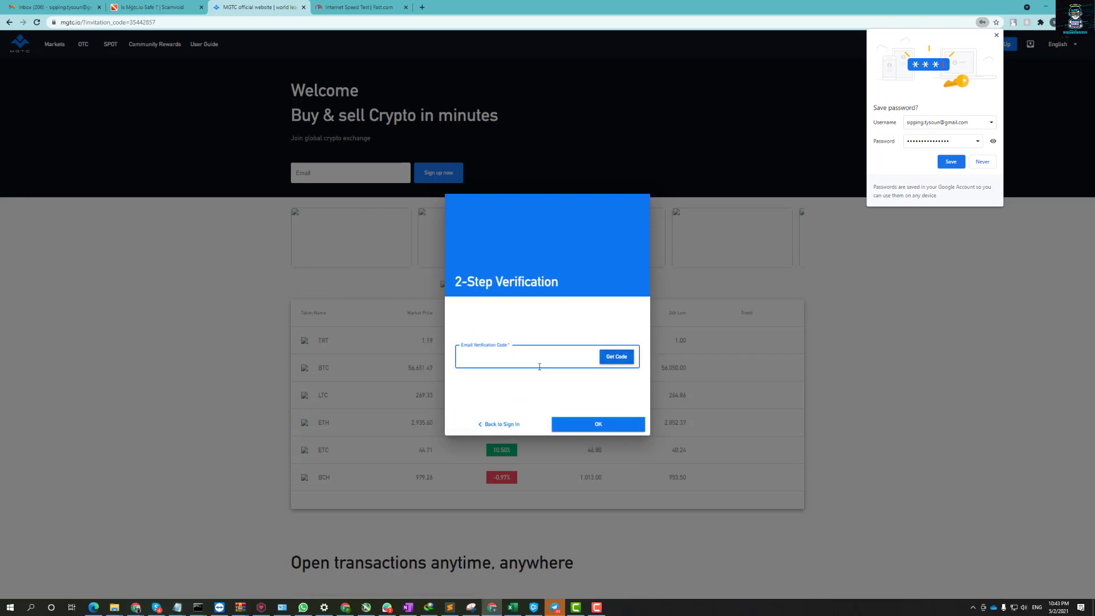
{"action": "left_click", "coordinate": [617, 358]}
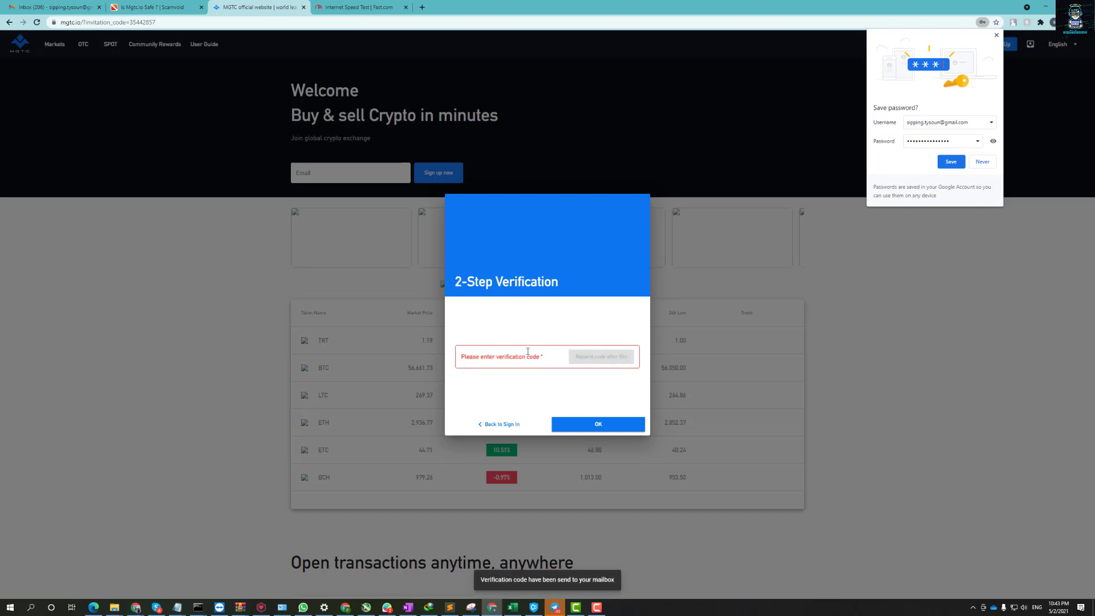
{"action": "left_click", "coordinate": [70, 11]}
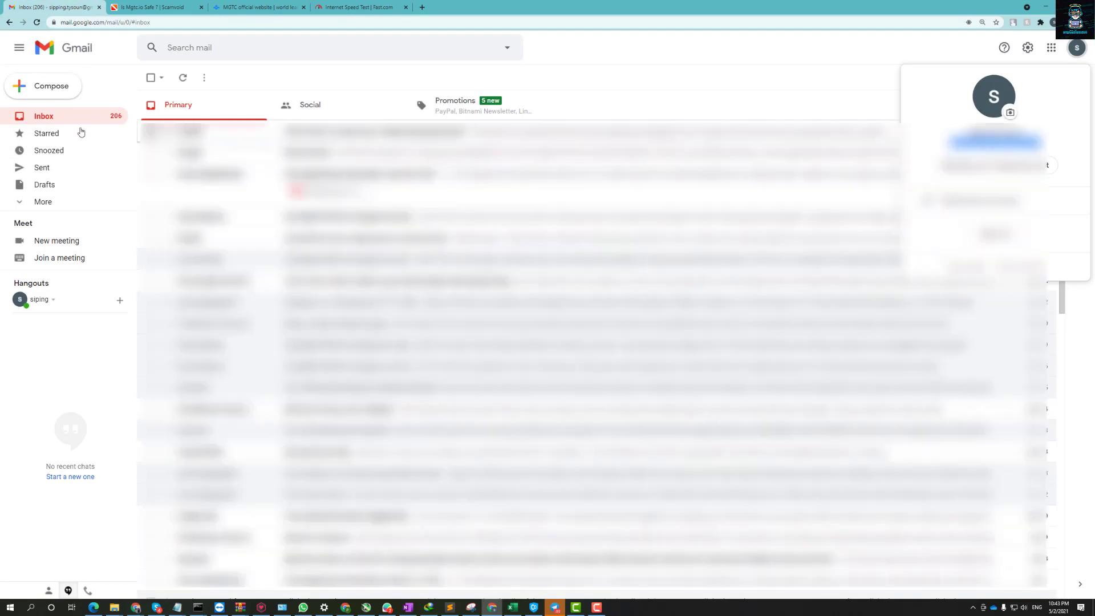
{"action": "left_click", "coordinate": [62, 118]}
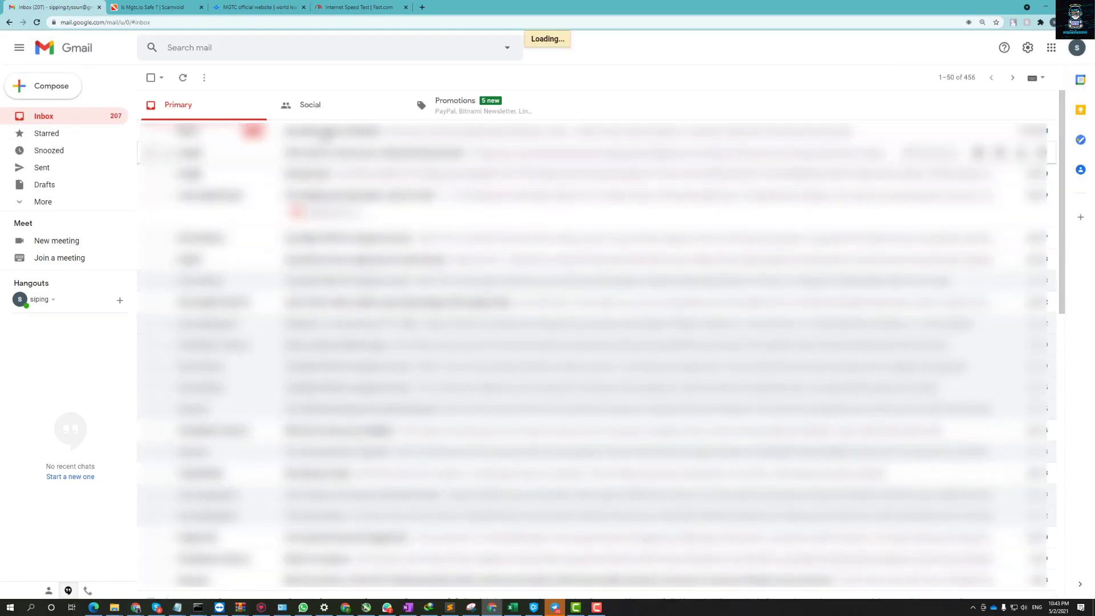
{"action": "left_click", "coordinate": [218, 132]}
{"action": "double_click", "coordinate": [211, 182]}
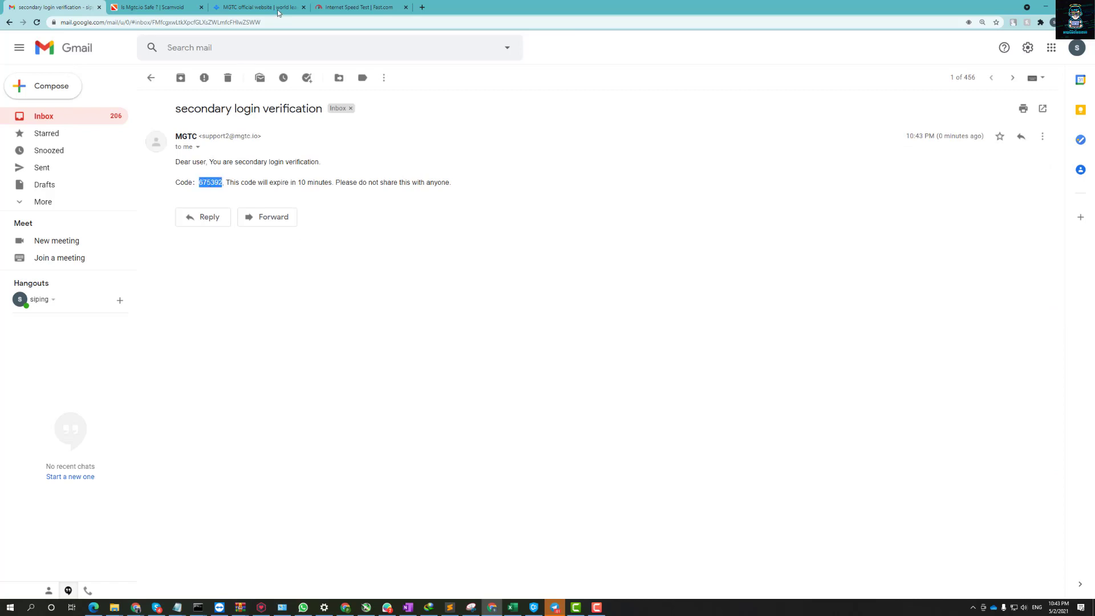
Paste the code into MGTC's verification field, confirm, and decline saving the password.
{"action": "left_click", "coordinate": [278, 9]}
{"action": "left_click", "coordinate": [510, 365]}
{"action": "key", "text": "ctrl+v"}
{"action": "left_click", "coordinate": [593, 424]}
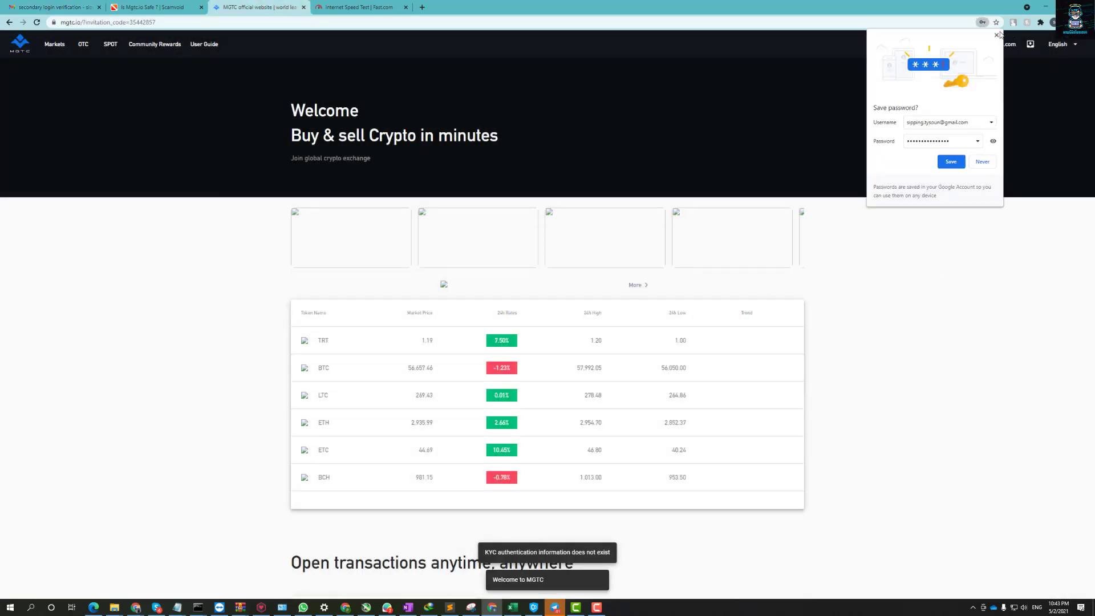
{"action": "left_click", "coordinate": [996, 34]}
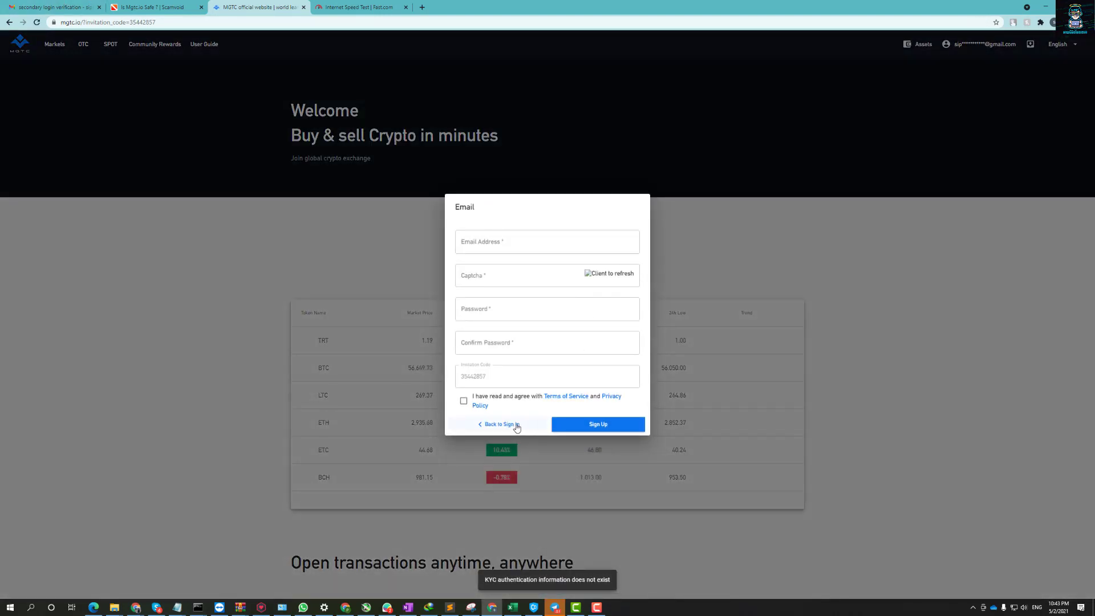
Return to Sign In, paste the account email and password, and submit.
{"action": "left_click", "coordinate": [517, 427]}
{"action": "left_click", "coordinate": [562, 365]}
{"action": "left_click", "coordinate": [479, 337]}
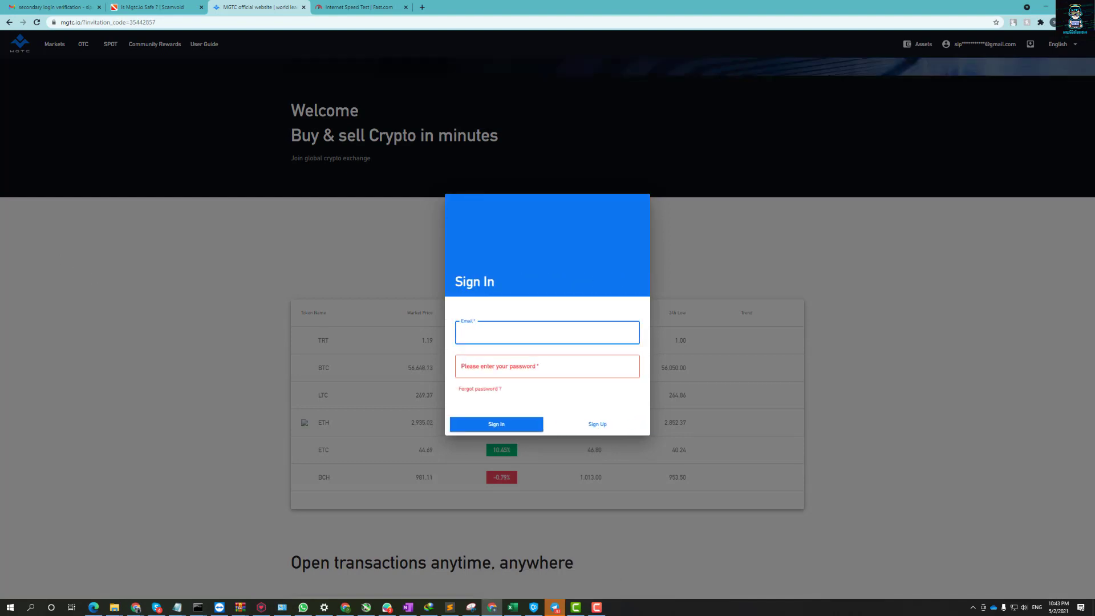
{"action": "key", "text": "ctrl+v"}
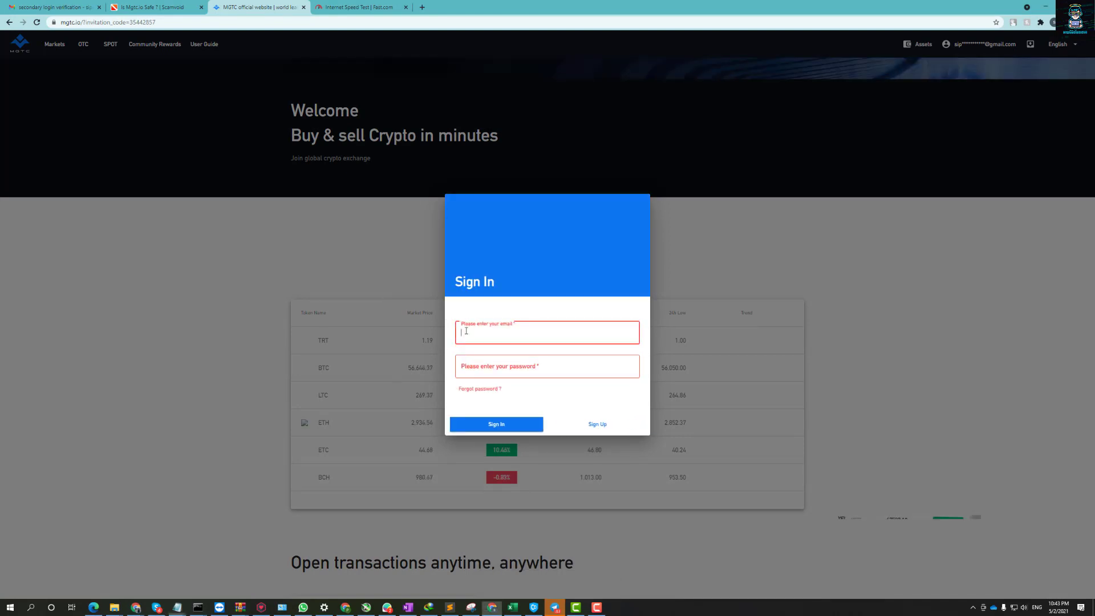
{"action": "key", "text": "alt+Tab"}
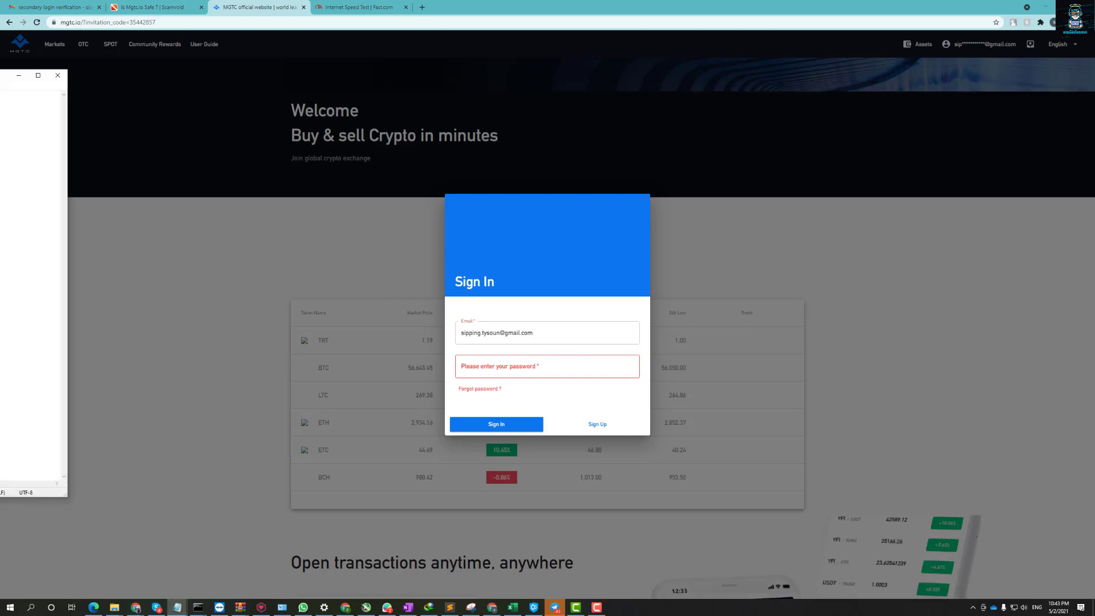
{"action": "left_click", "coordinate": [538, 366]}
{"action": "key", "text": "ctrl+v"}
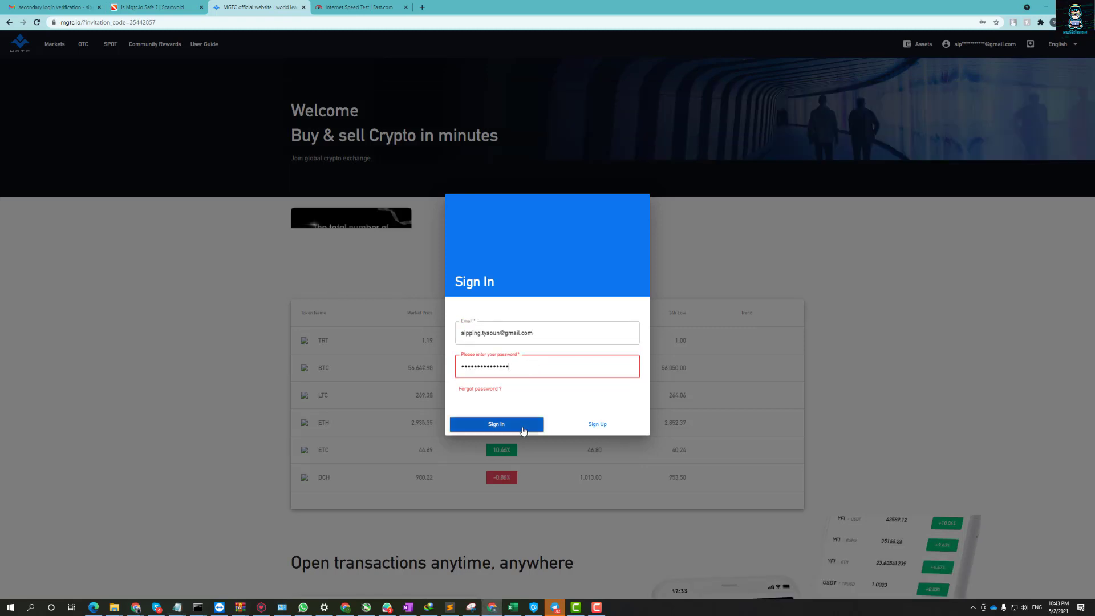
{"action": "left_click", "coordinate": [522, 431]}
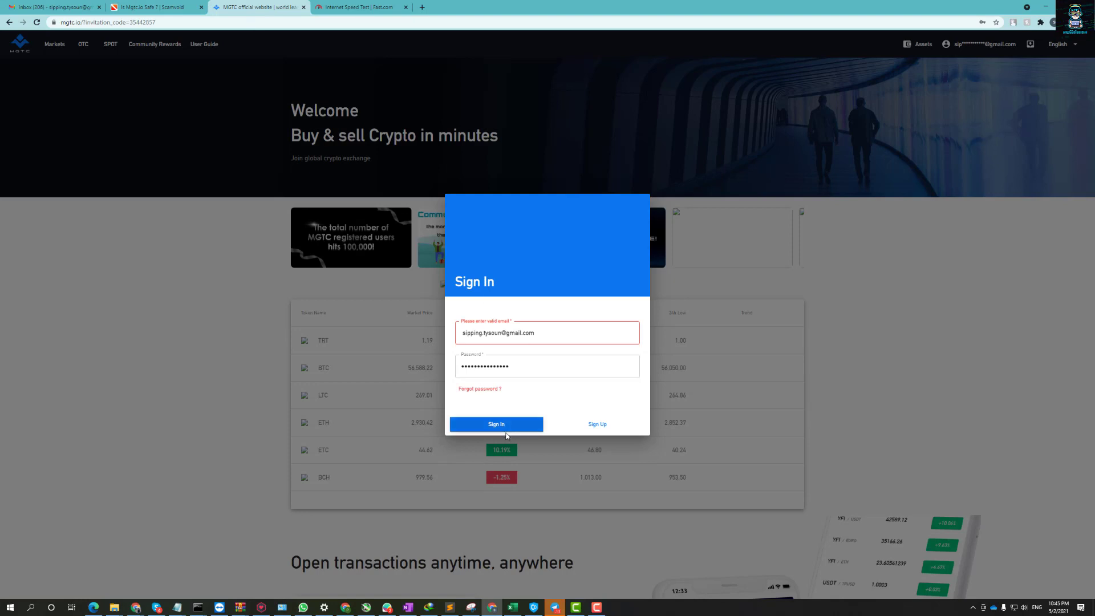
Resubmit sign-in from the password field and decline the browser's save-password offer.
{"action": "left_click", "coordinate": [532, 373]}
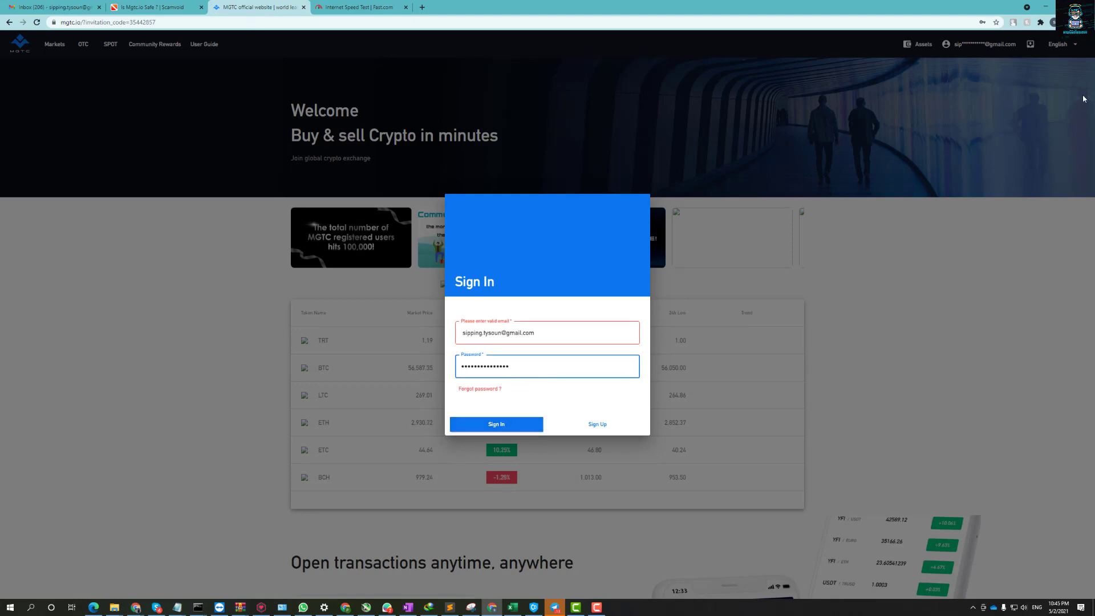
{"action": "key", "text": "Return"}
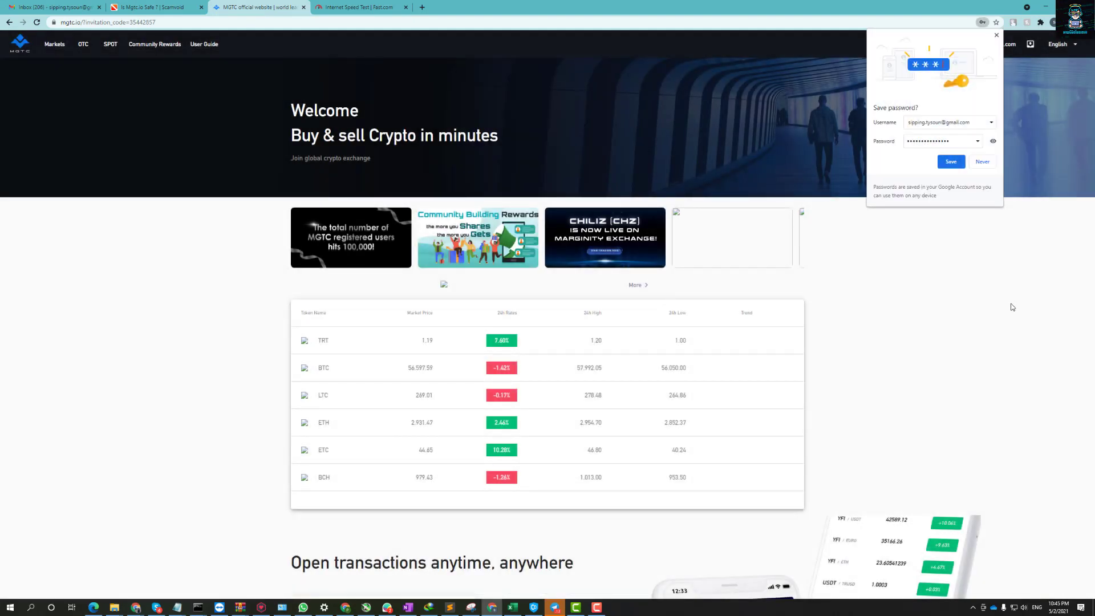
{"action": "left_click", "coordinate": [997, 35]}
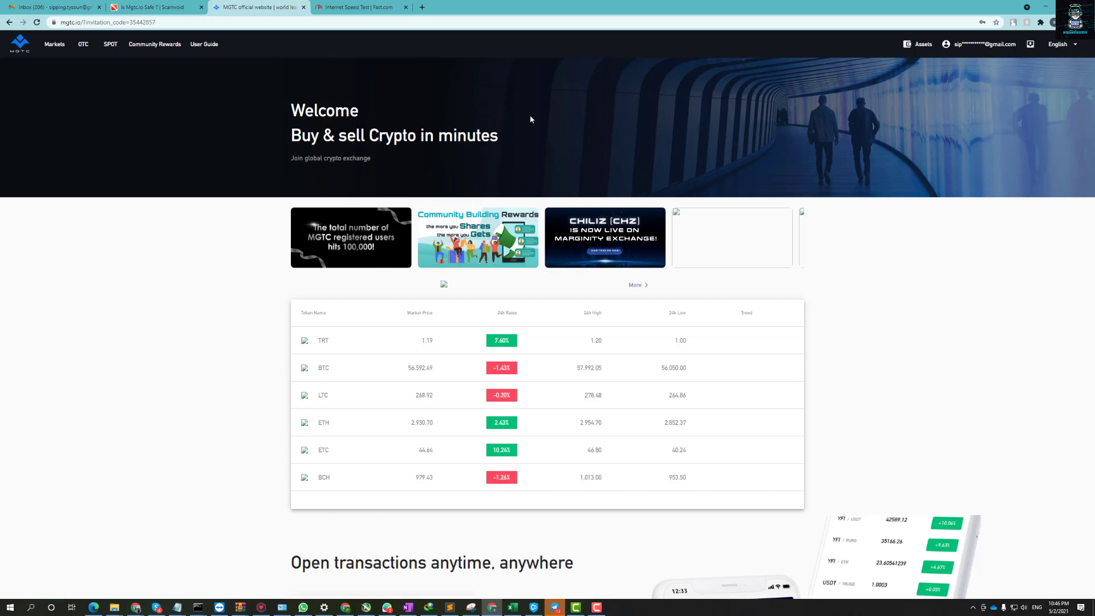
Open the account settings page and the basic information verification form.
{"action": "left_click", "coordinate": [969, 51]}
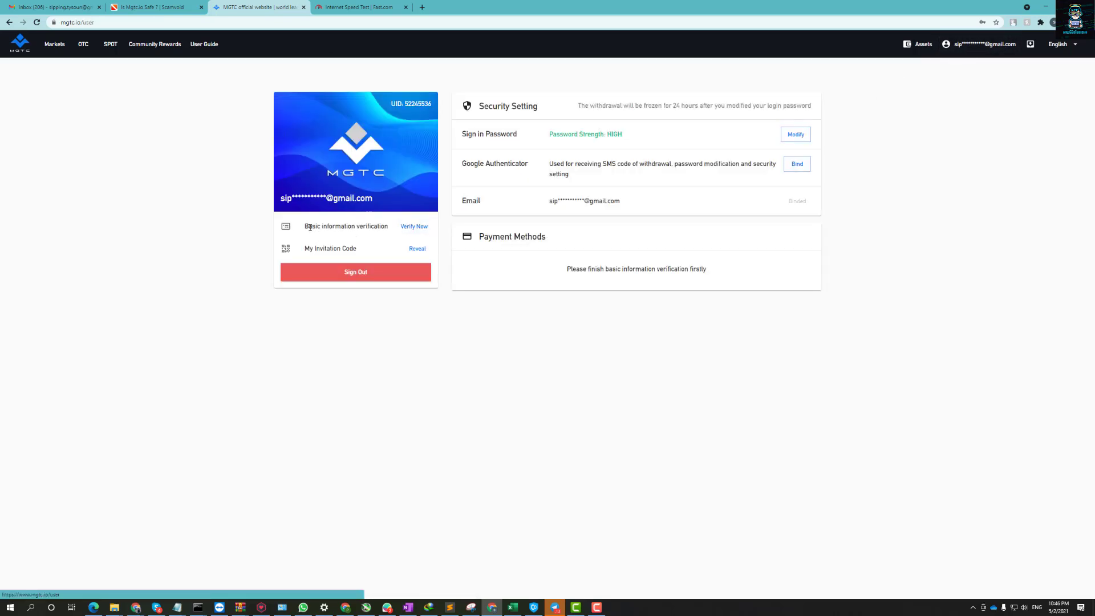
{"action": "left_click_drag", "start_coordinate": [327, 227], "coordinate": [418, 230]}
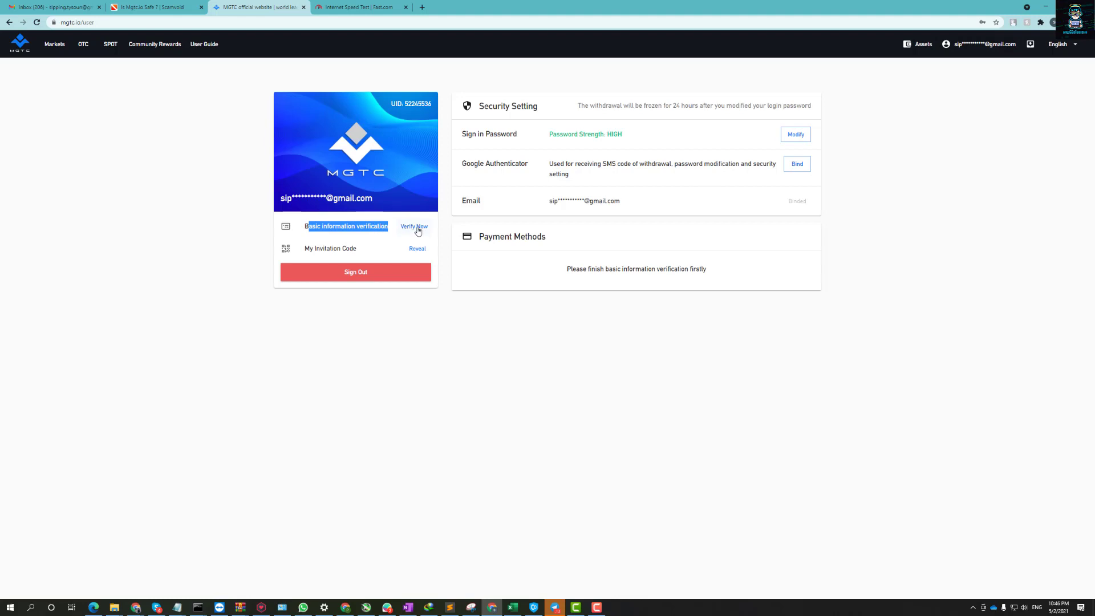
{"action": "left_click", "coordinate": [419, 230]}
{"action": "left_click", "coordinate": [474, 293]}
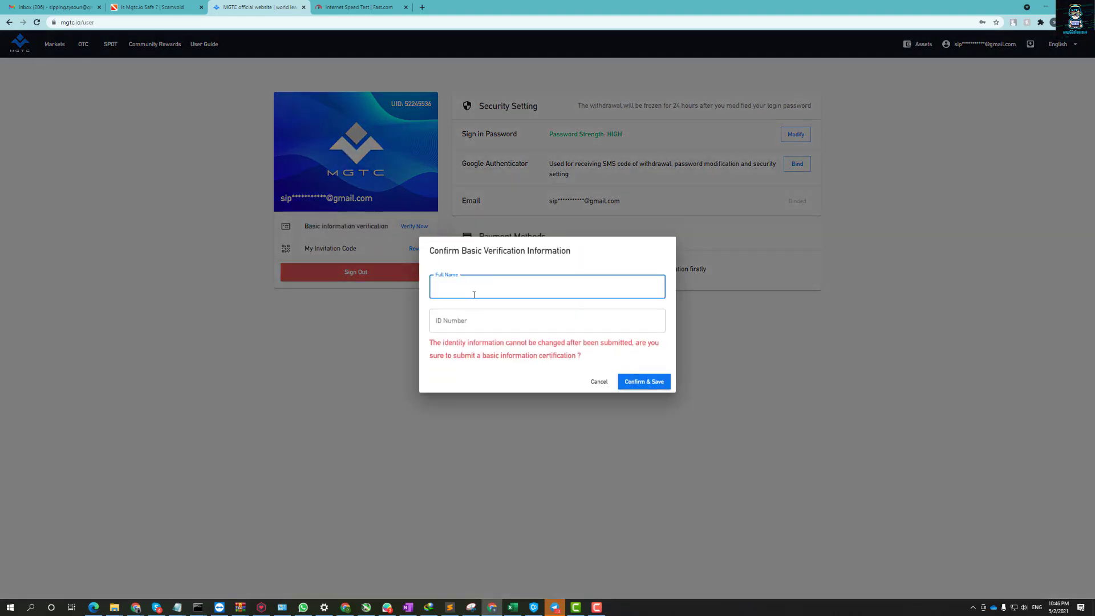
{"action": "left_click", "coordinate": [114, 606]}
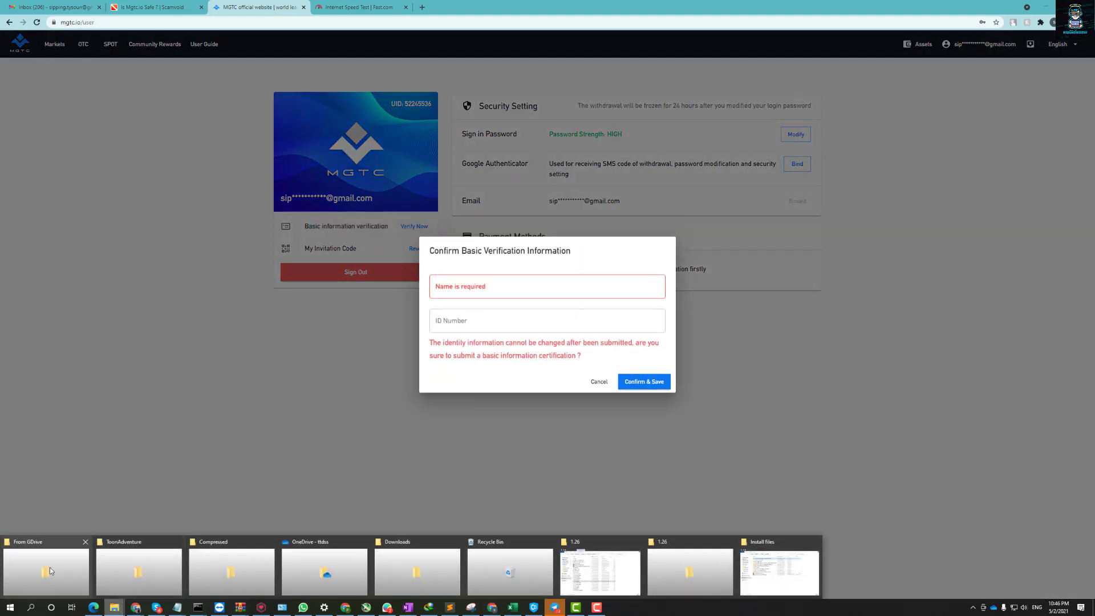
{"action": "left_click", "coordinate": [45, 567]}
{"action": "key", "text": "alt+Tab"}
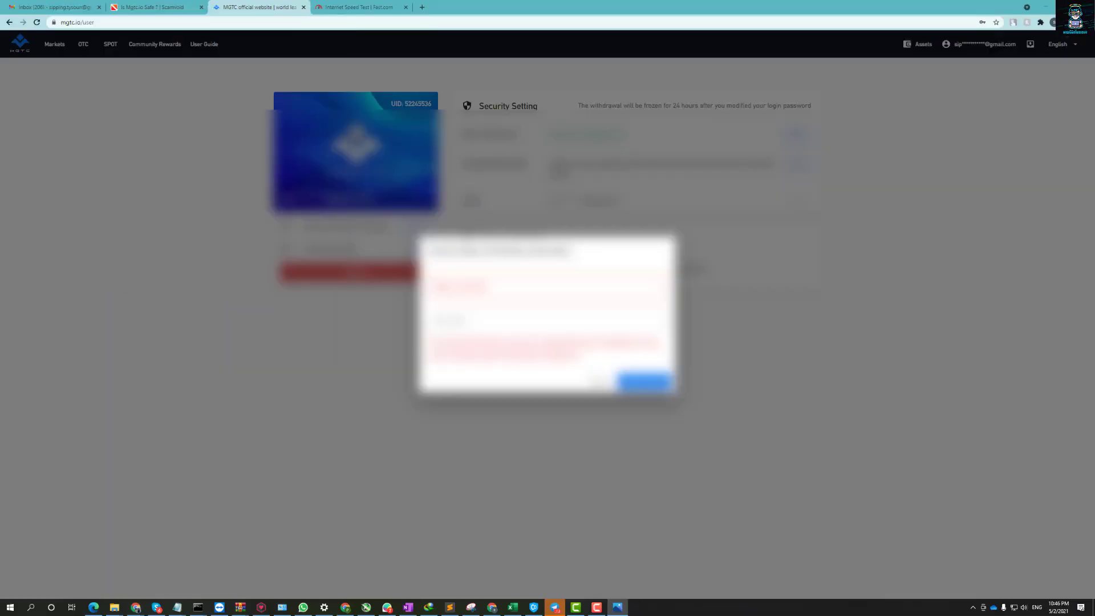
Type the user's full name, paste the ID number, and save the verification details.
{"action": "left_click", "coordinate": [502, 292]}
{"action": "key", "text": "Tab"}
{"action": "key", "text": "alt+Tab"}
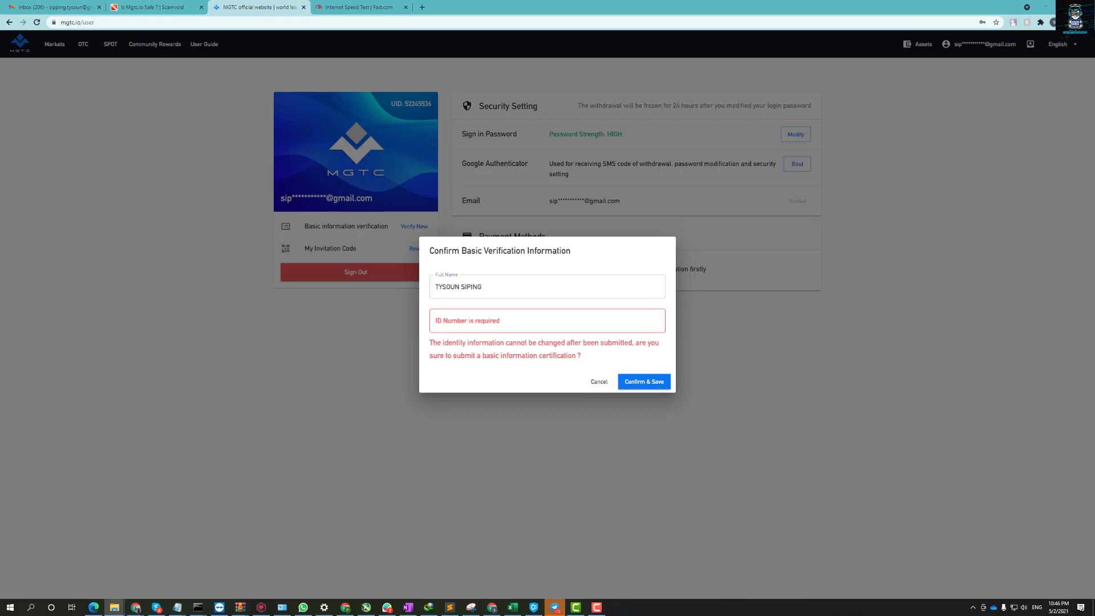
{"action": "key", "text": "ctrl+v"}
{"action": "left_click", "coordinate": [642, 382]}
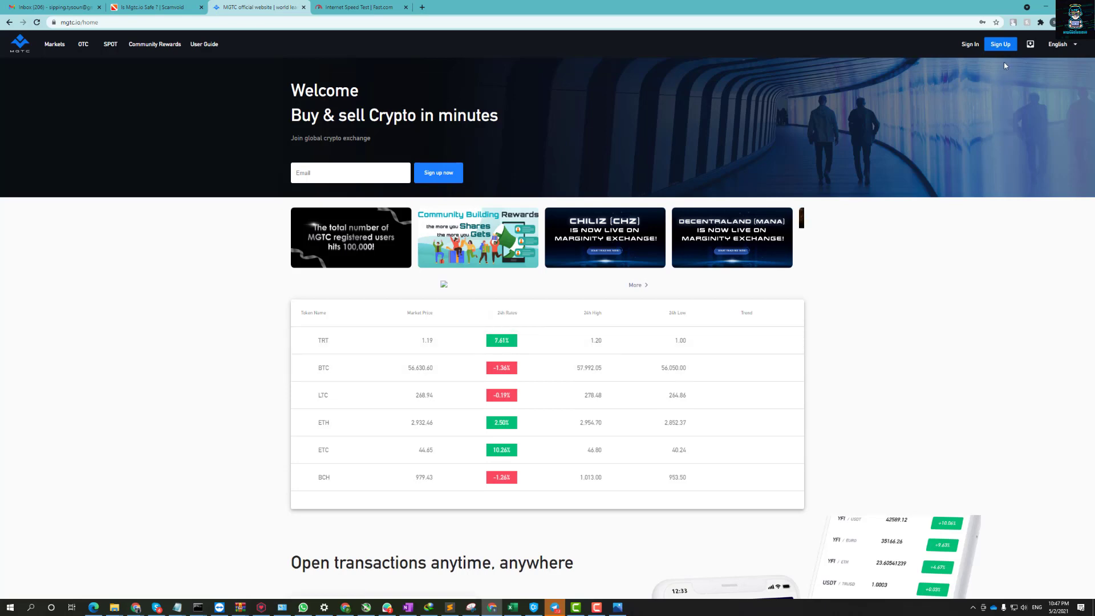
Submit the autofilled sign-in details and request an emailed verification code.
{"action": "left_click", "coordinate": [972, 45]}
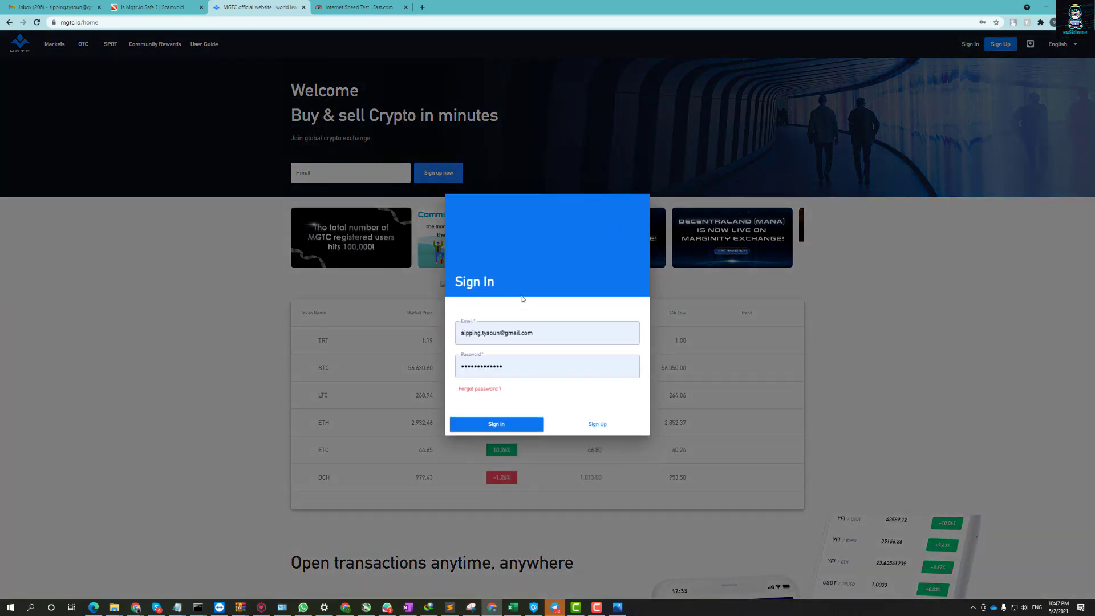
{"action": "left_click", "coordinate": [502, 429]}
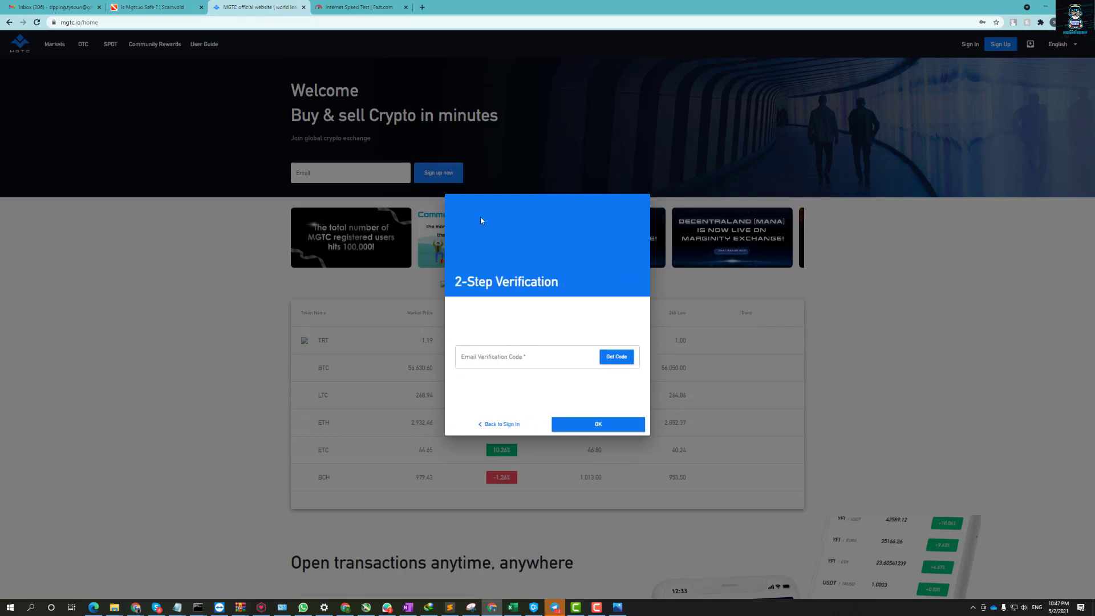
{"action": "left_click", "coordinate": [618, 357]}
Copy the code from the secondary login verification email in Gmail and return to MGTC.
{"action": "left_click", "coordinate": [78, 6]}
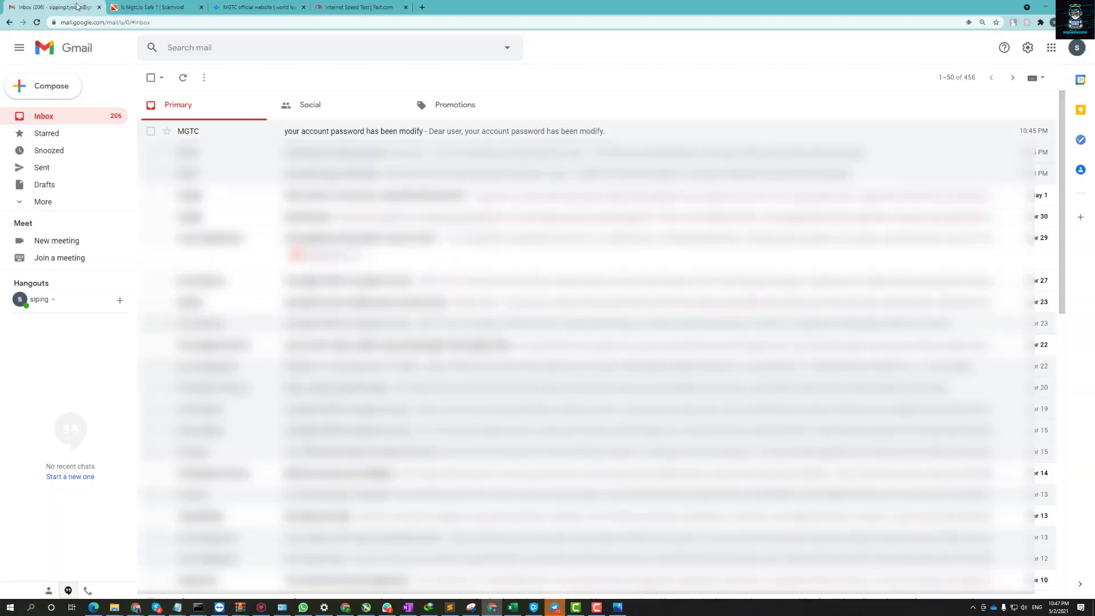
{"action": "left_click", "coordinate": [68, 116]}
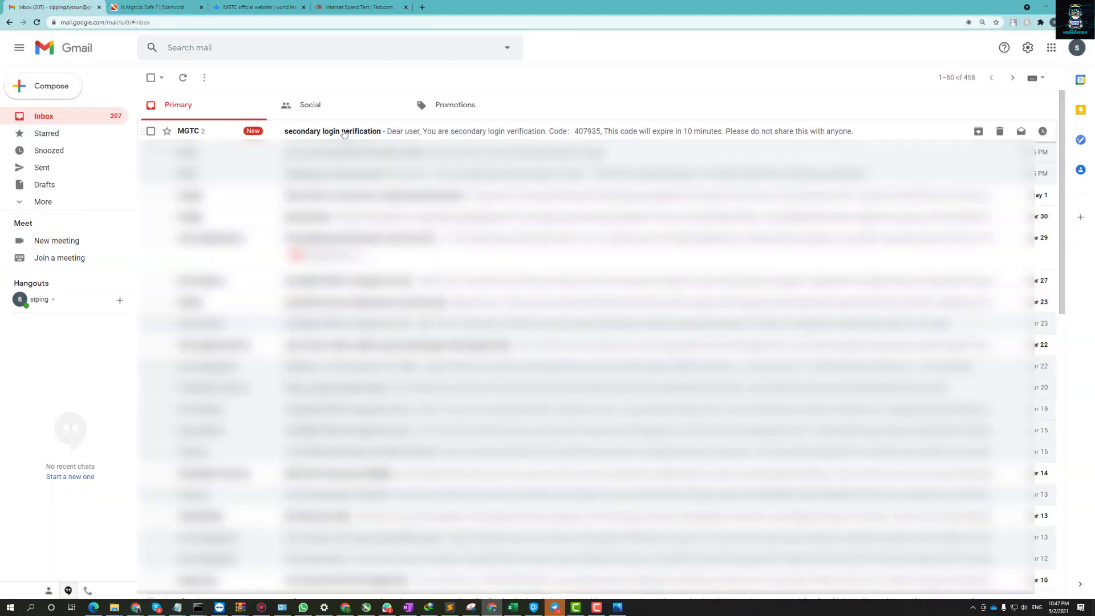
{"action": "left_click", "coordinate": [285, 130]}
{"action": "double_click", "coordinate": [217, 226]}
{"action": "right_click", "coordinate": [218, 227]}
{"action": "left_click", "coordinate": [239, 232]}
{"action": "left_click", "coordinate": [256, 7]}
Paste the emailed code into the verification field and confirm to finish signing in.
{"action": "left_click", "coordinate": [488, 355]}
{"action": "key", "text": "ctrl+v"}
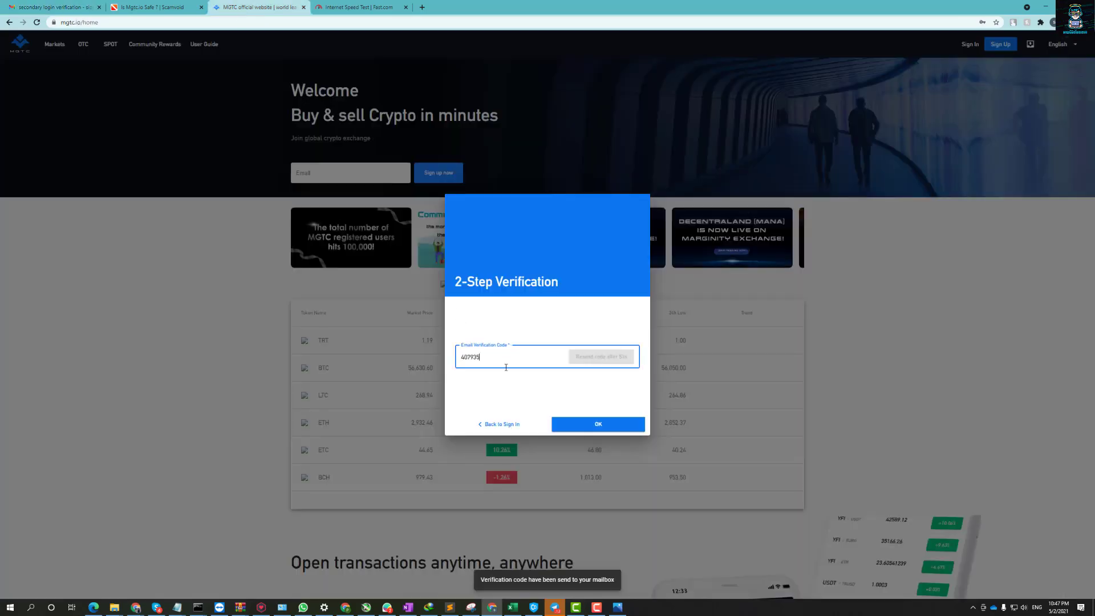
{"action": "left_click", "coordinate": [559, 422]}
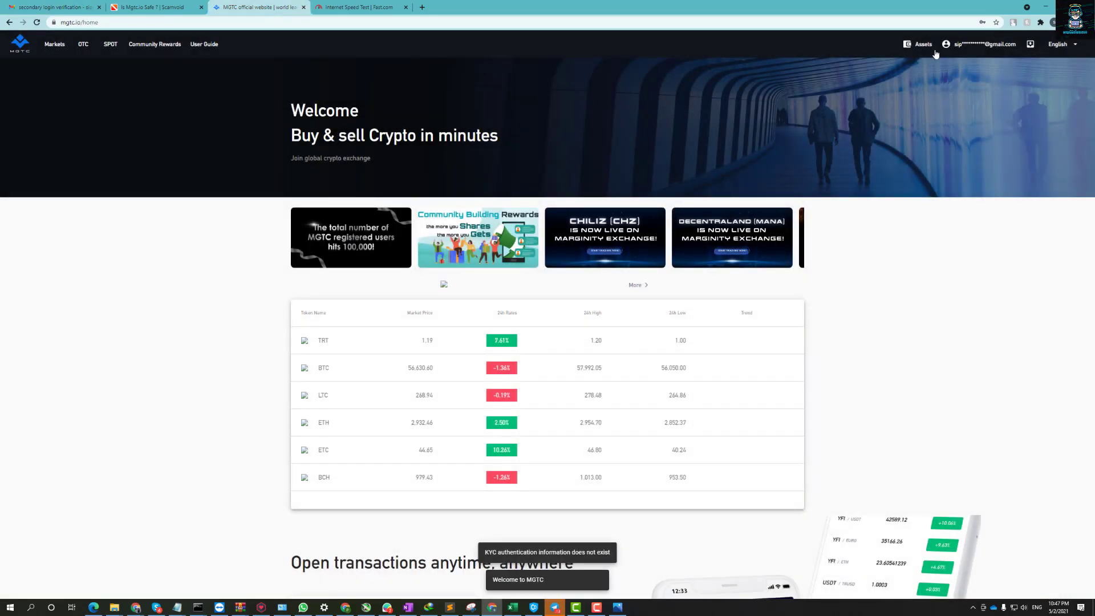
Enter the full name and ID number in the basic verification form and save them.
{"action": "left_click", "coordinate": [970, 46]}
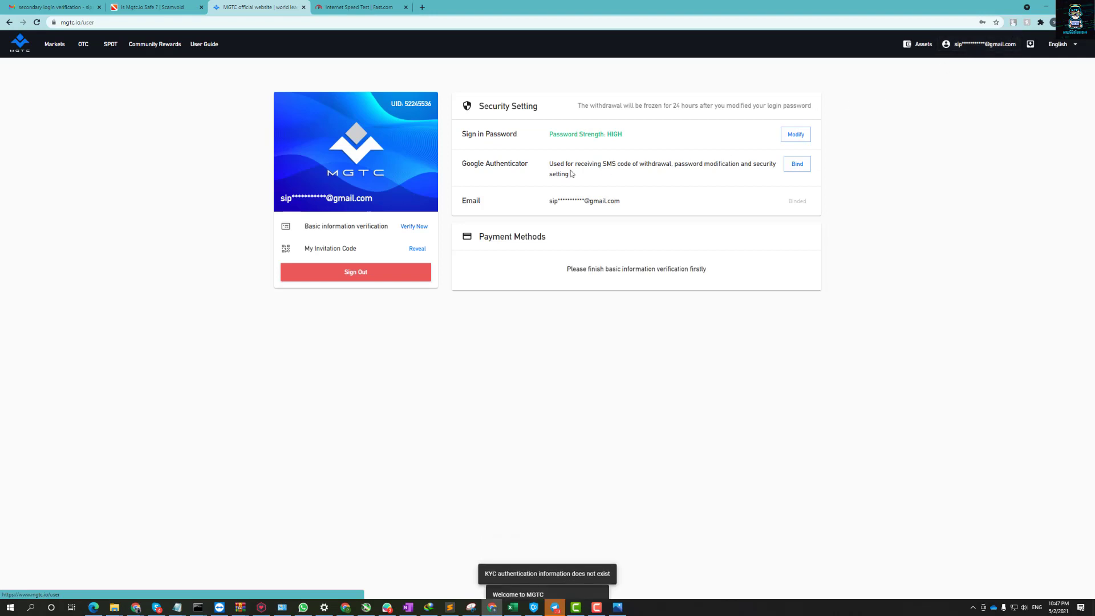
{"action": "left_click", "coordinate": [422, 227]}
{"action": "left_click", "coordinate": [479, 287]}
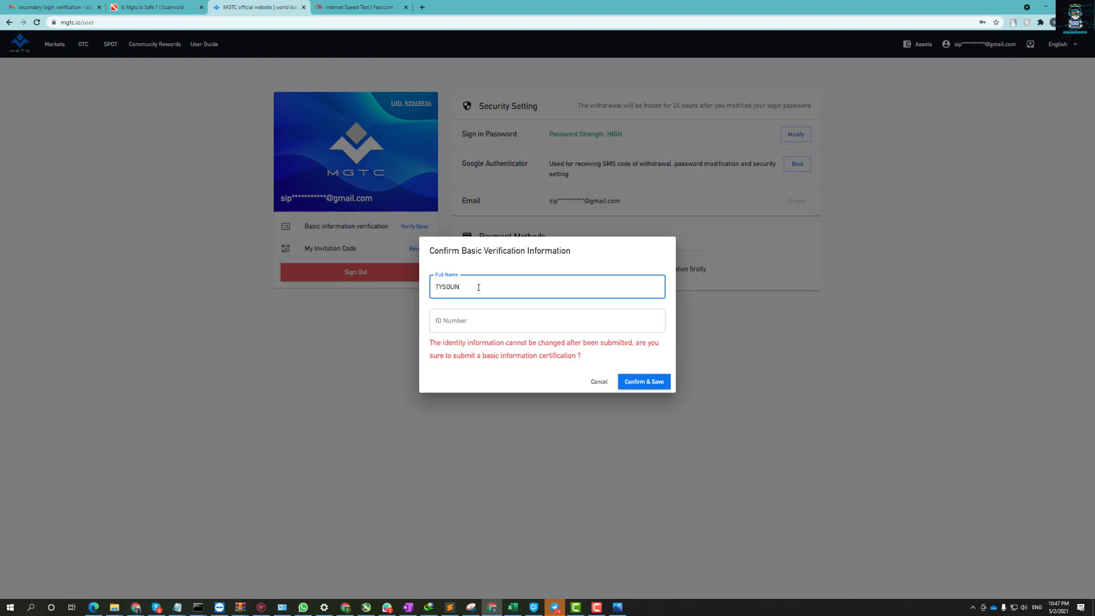
{"action": "type", "text": "NG"}
{"action": "key", "text": "Tab"}
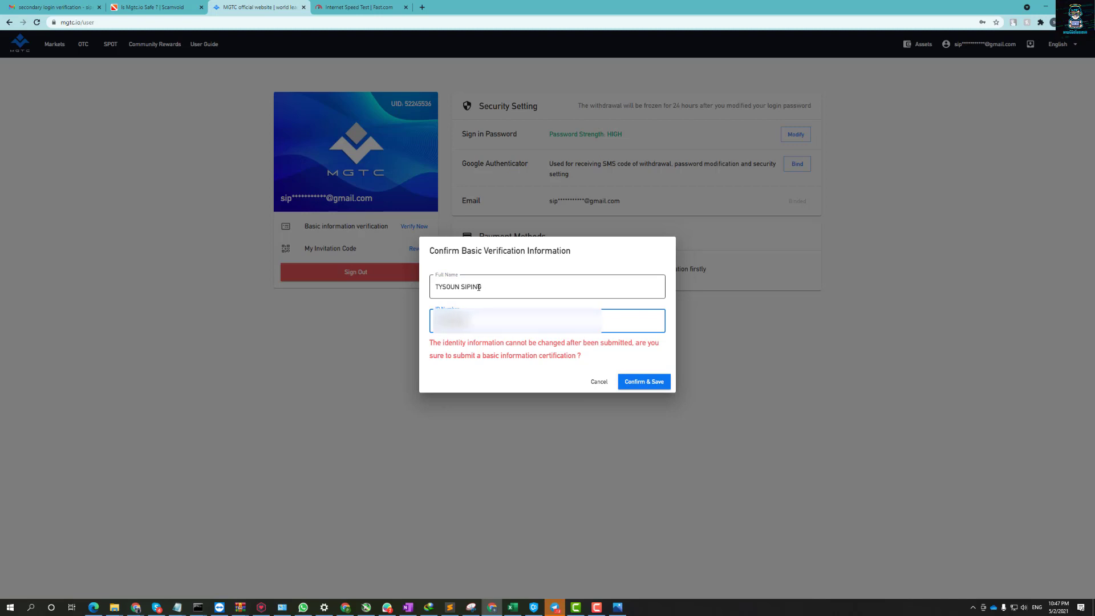
{"action": "left_click", "coordinate": [655, 381]}
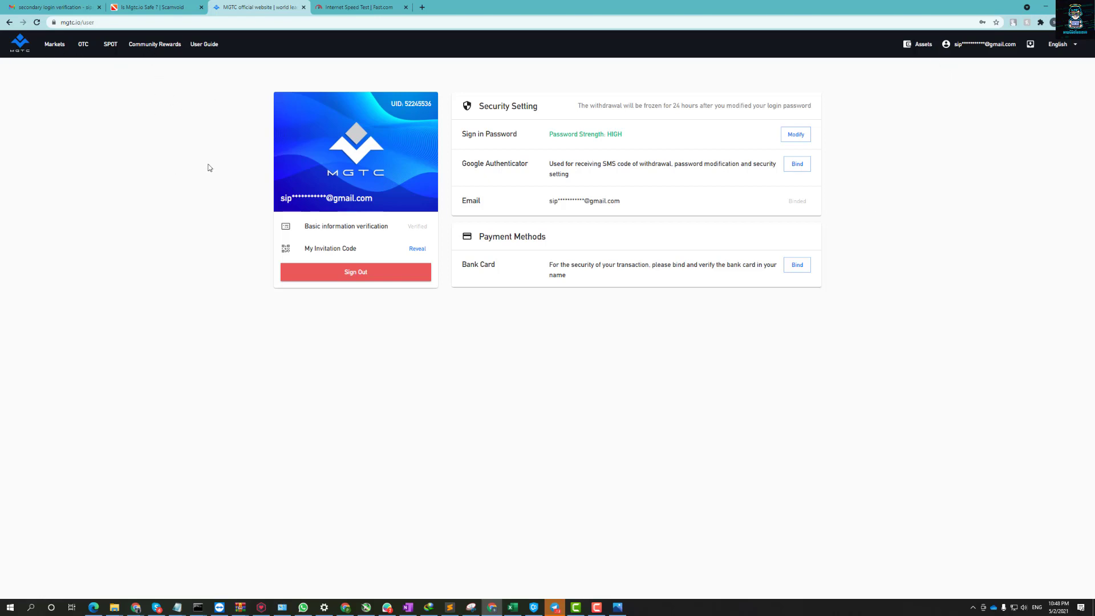
On the MGTC home page, open DevTools and turn on mobile device emulation.
{"action": "left_click", "coordinate": [16, 48]}
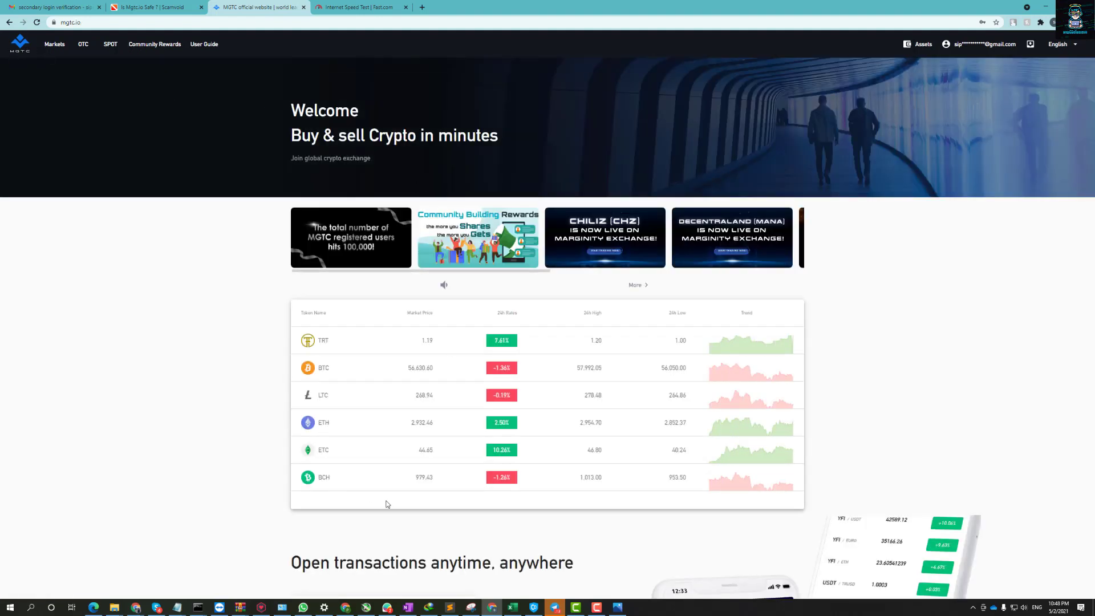
{"action": "right_click", "coordinate": [73, 216]}
{"action": "left_click", "coordinate": [111, 321]}
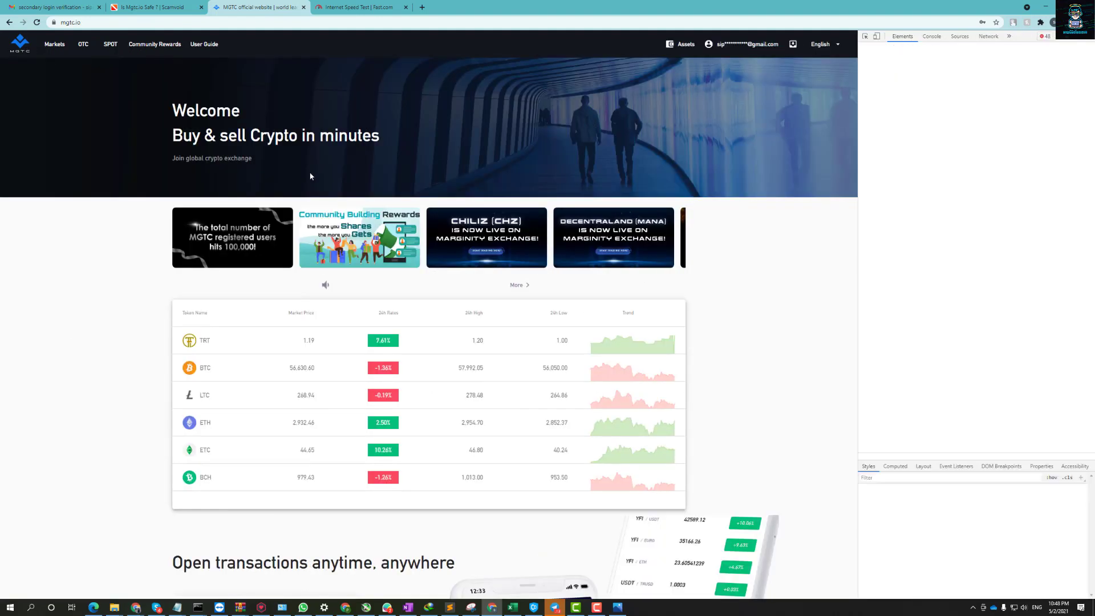
{"action": "key", "text": "ctrl+shift+m"}
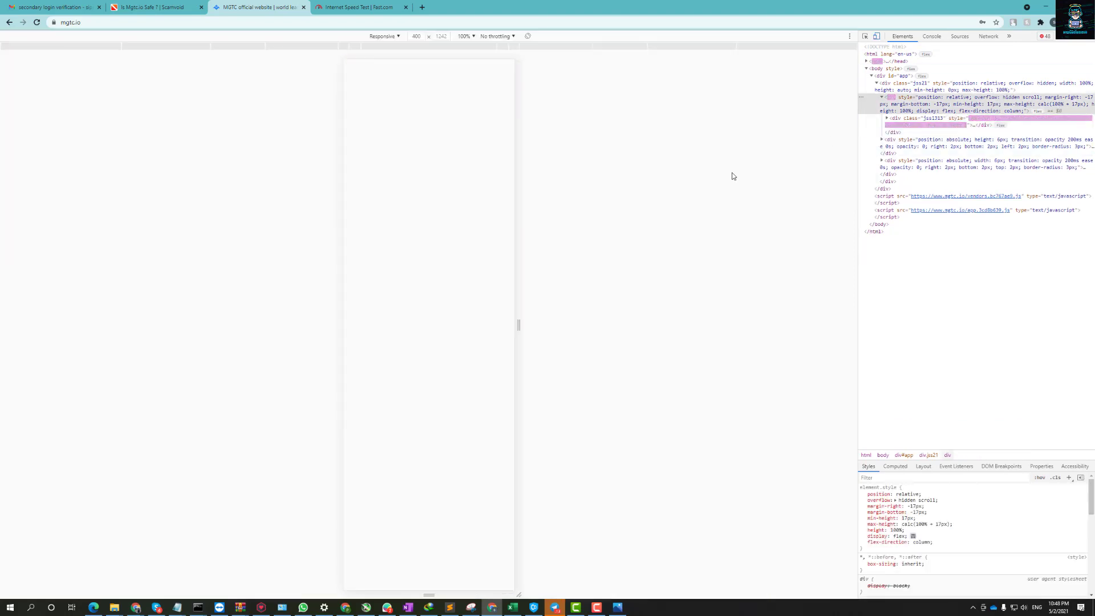
Emulate Galaxy Fold, Galaxy S5 and iPhone X in turn, ending on iPad Pro.
{"action": "left_click", "coordinate": [390, 36]}
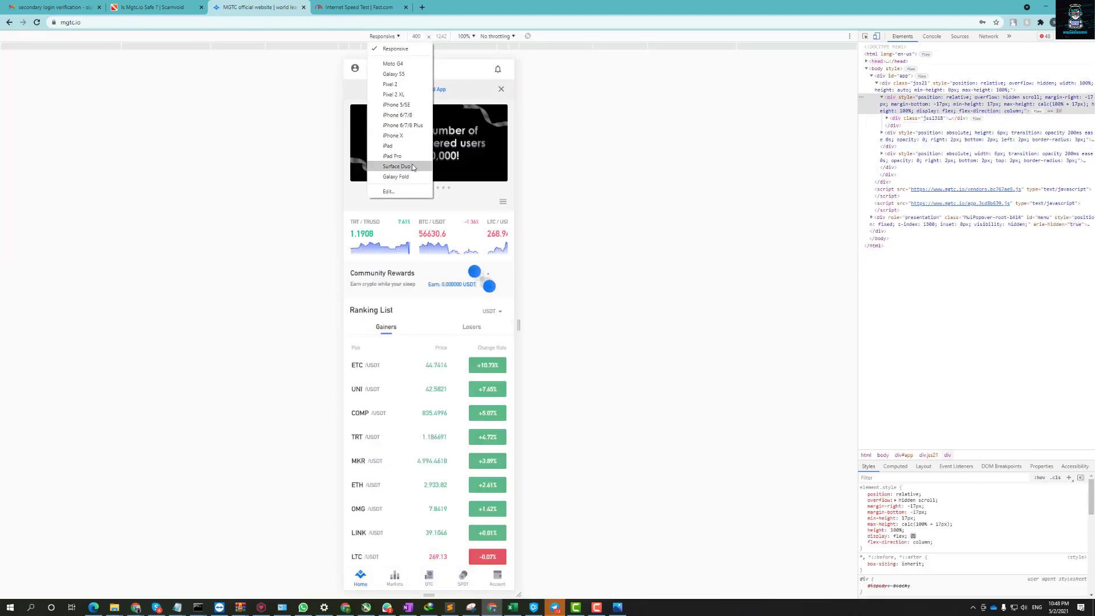
{"action": "left_click", "coordinate": [406, 176]}
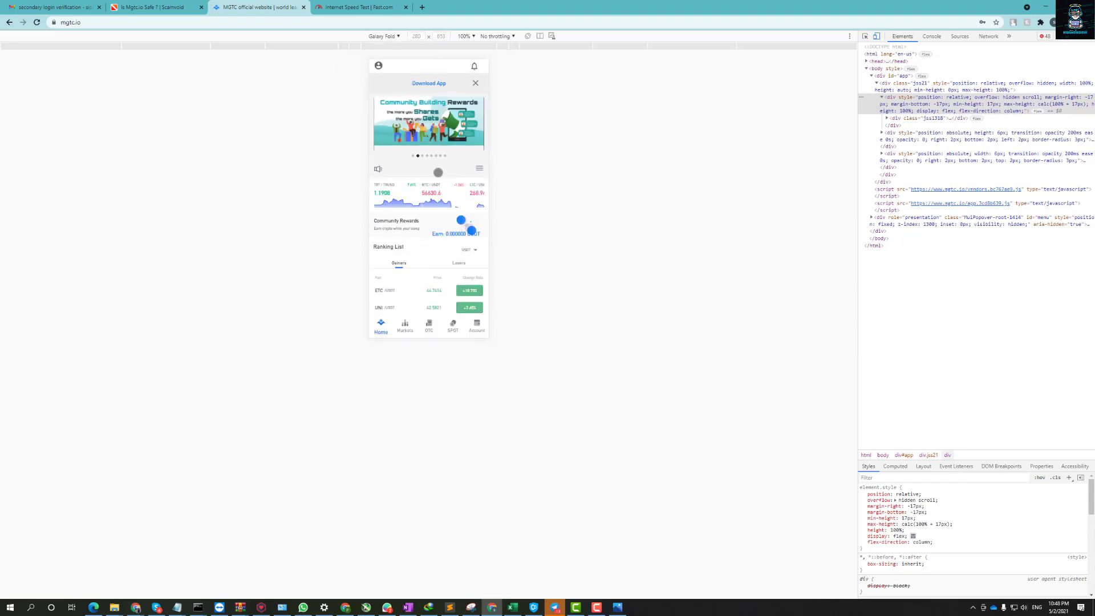
{"action": "left_click", "coordinate": [398, 36]}
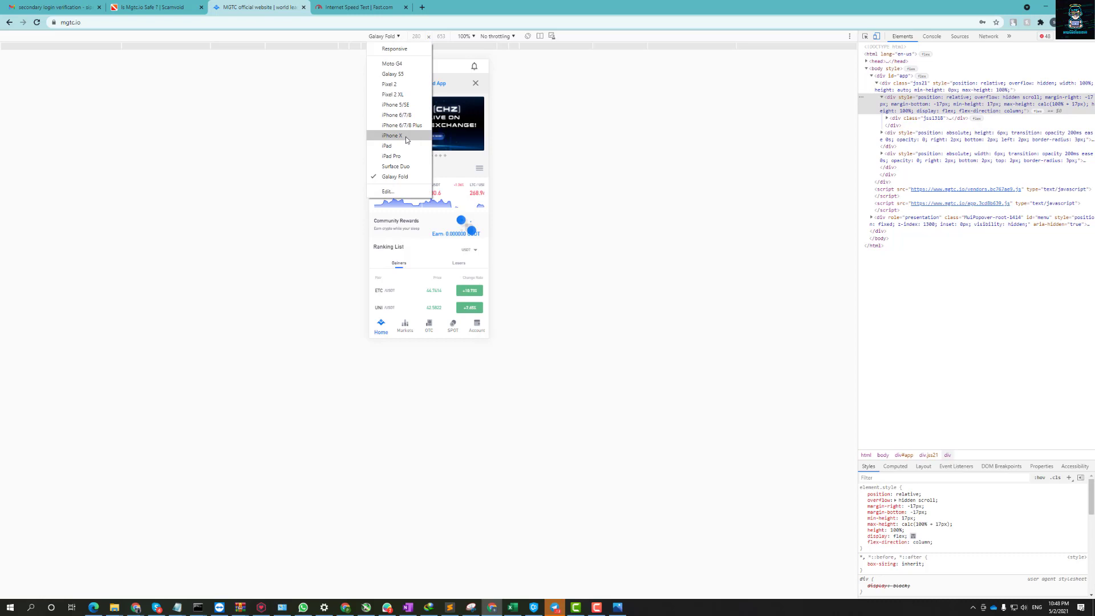
{"action": "left_click", "coordinate": [408, 74]}
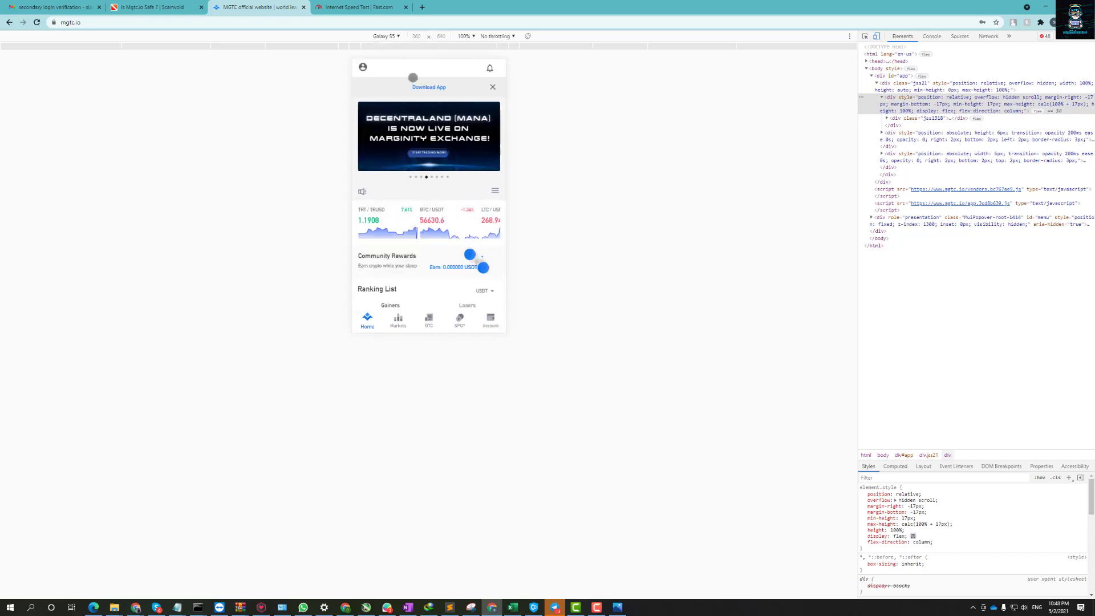
{"action": "left_click", "coordinate": [394, 38]}
{"action": "left_click", "coordinate": [399, 136]}
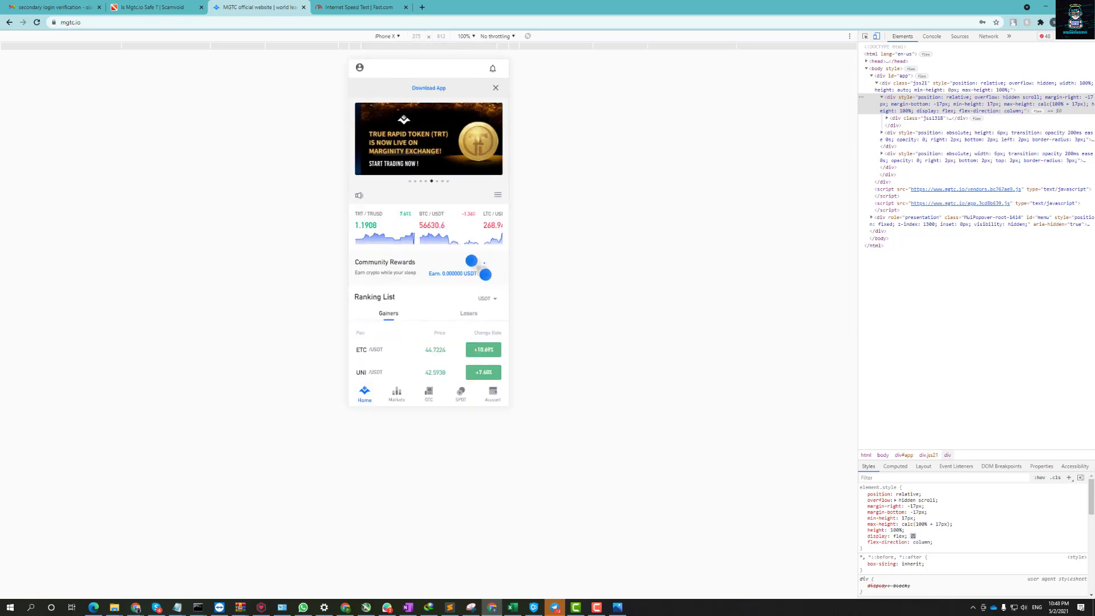
{"action": "left_click", "coordinate": [398, 37]}
{"action": "left_click", "coordinate": [399, 157]}
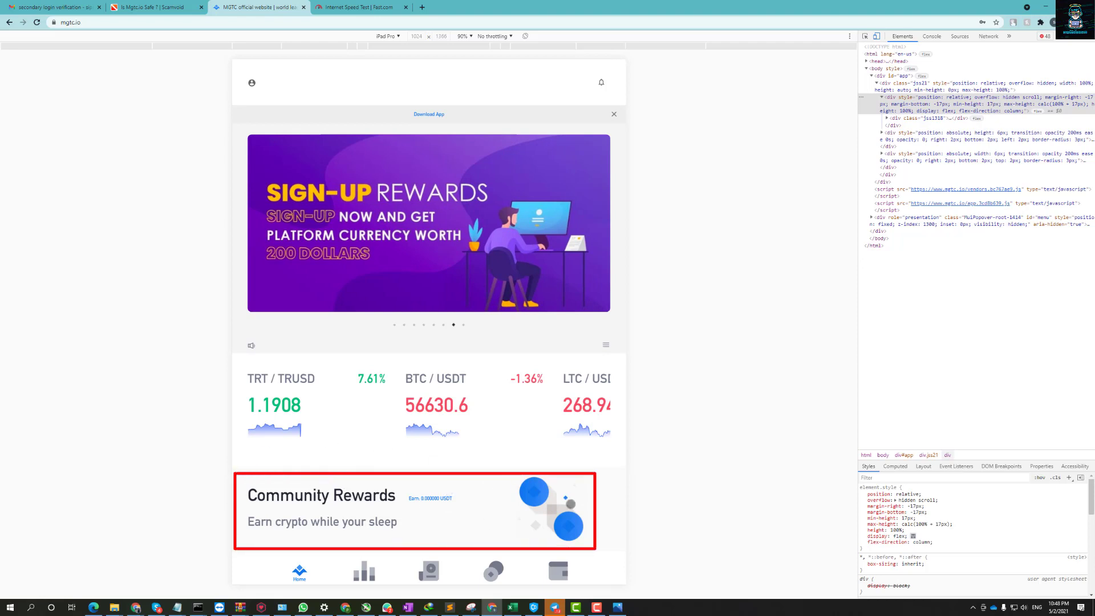
Open Community Rewards and claim today's sign-in award of 0.5 TRTL.
{"action": "left_click", "coordinate": [471, 496]}
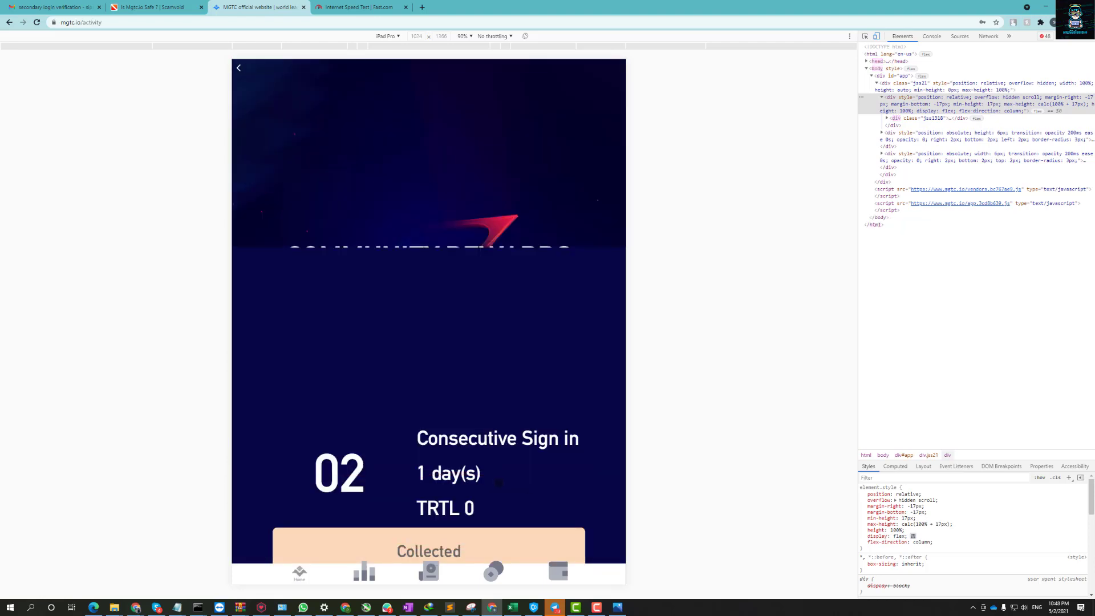
{"action": "scroll", "coordinate": [472, 455], "scroll_direction": "down", "scroll_amount": 2}
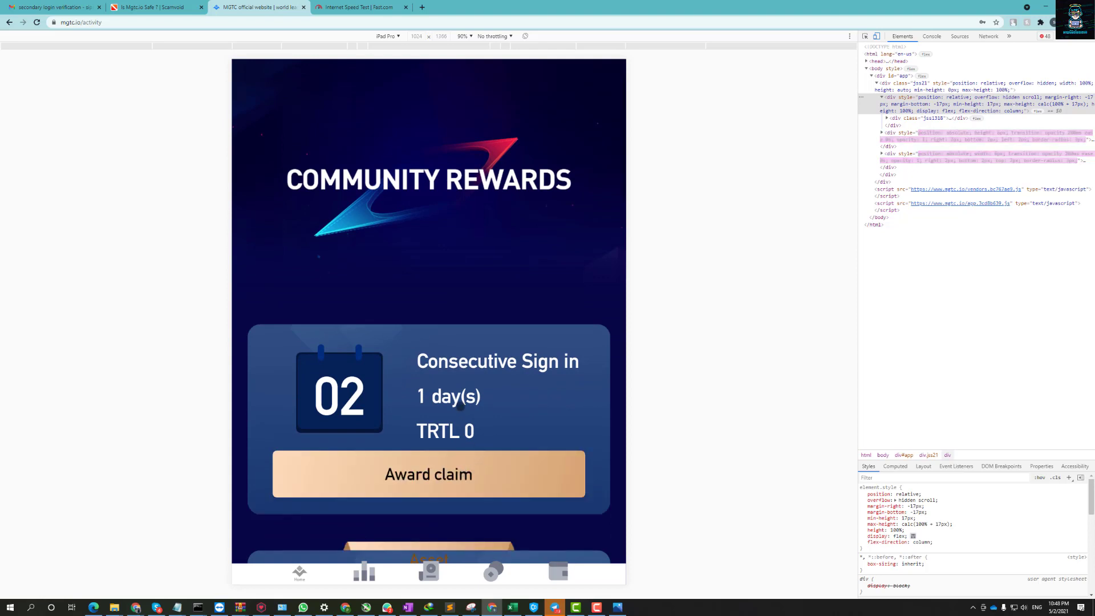
{"action": "scroll", "coordinate": [411, 472], "scroll_direction": "down", "scroll_amount": 1}
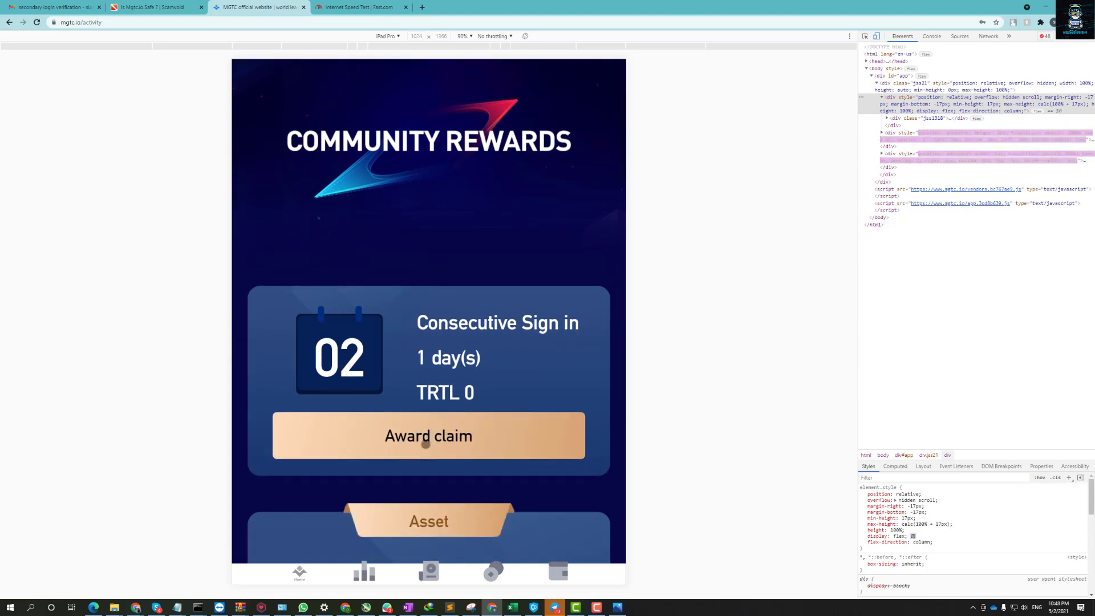
{"action": "left_click", "coordinate": [424, 437]}
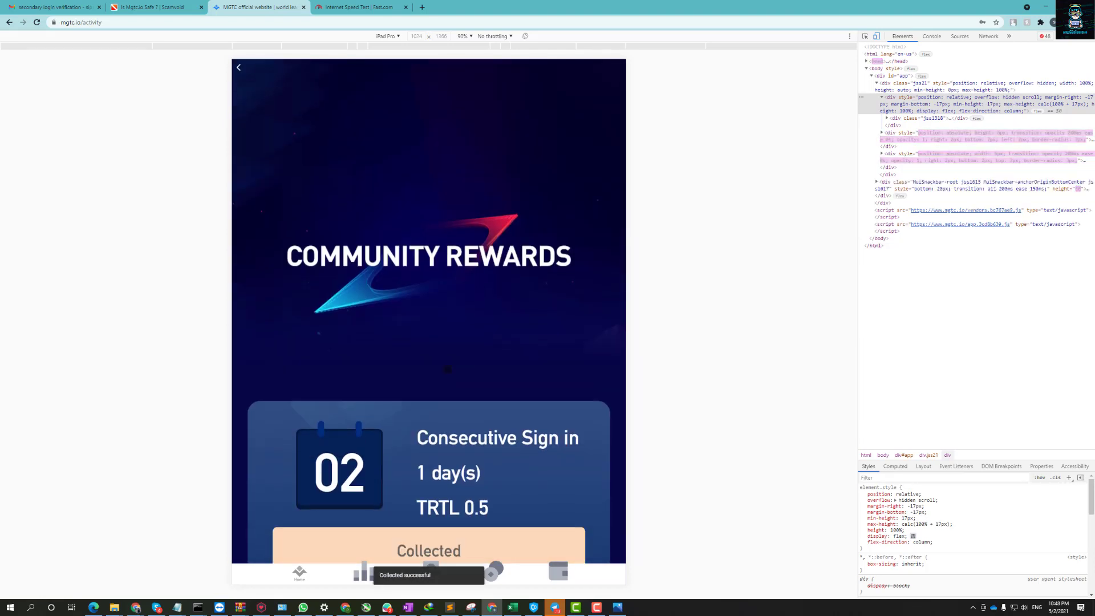
Scroll through the reward records, then go back to the home page.
{"action": "scroll", "coordinate": [454, 403], "scroll_direction": "down", "scroll_amount": 3}
{"action": "scroll", "coordinate": [454, 403], "scroll_direction": "down", "scroll_amount": 20}
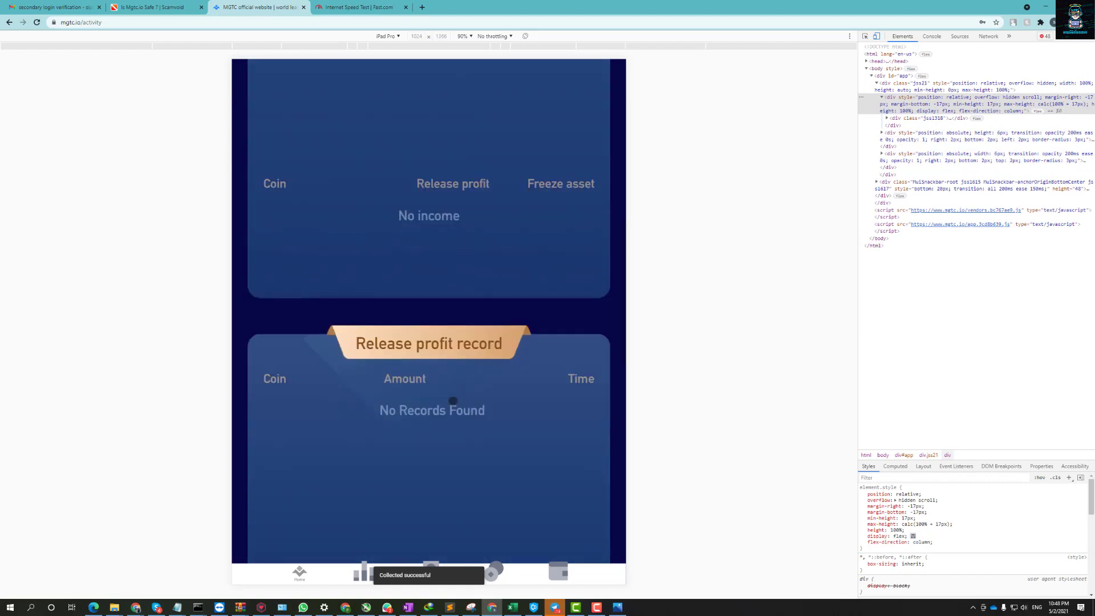
{"action": "scroll", "coordinate": [455, 402], "scroll_direction": "down", "scroll_amount": 10}
{"action": "scroll", "coordinate": [458, 408], "scroll_direction": "up", "scroll_amount": 15}
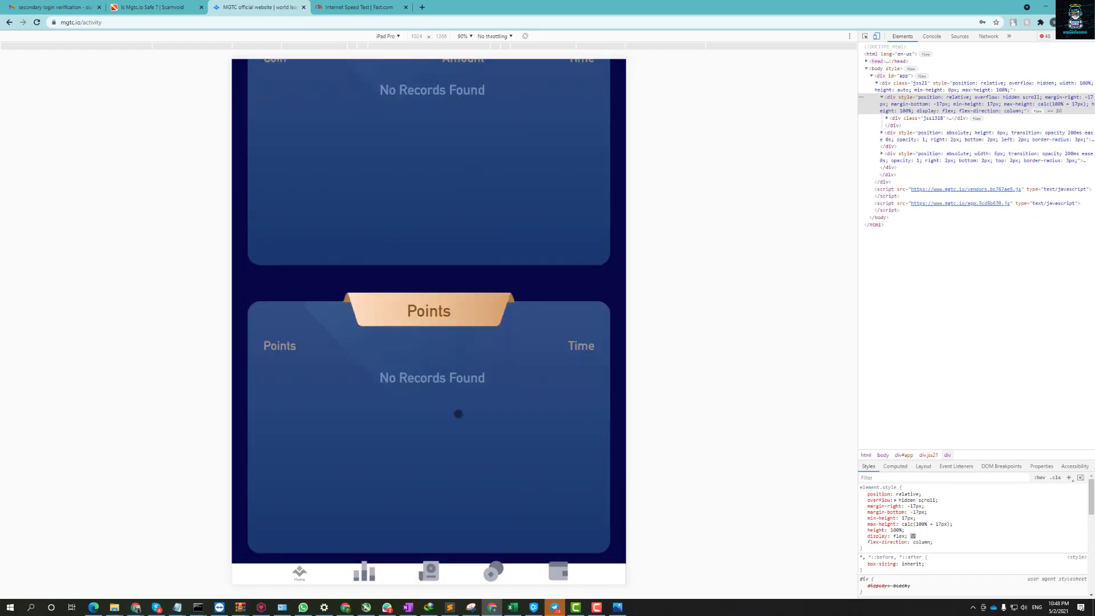
{"action": "scroll", "coordinate": [458, 414], "scroll_direction": "up", "scroll_amount": 15}
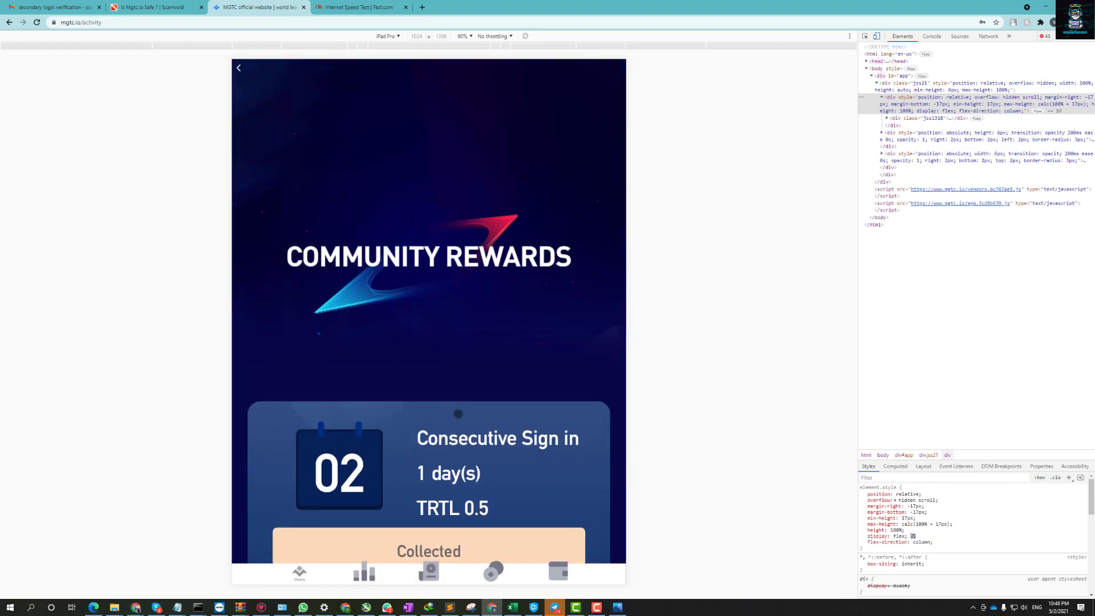
{"action": "scroll", "coordinate": [462, 408], "scroll_direction": "down", "scroll_amount": 20}
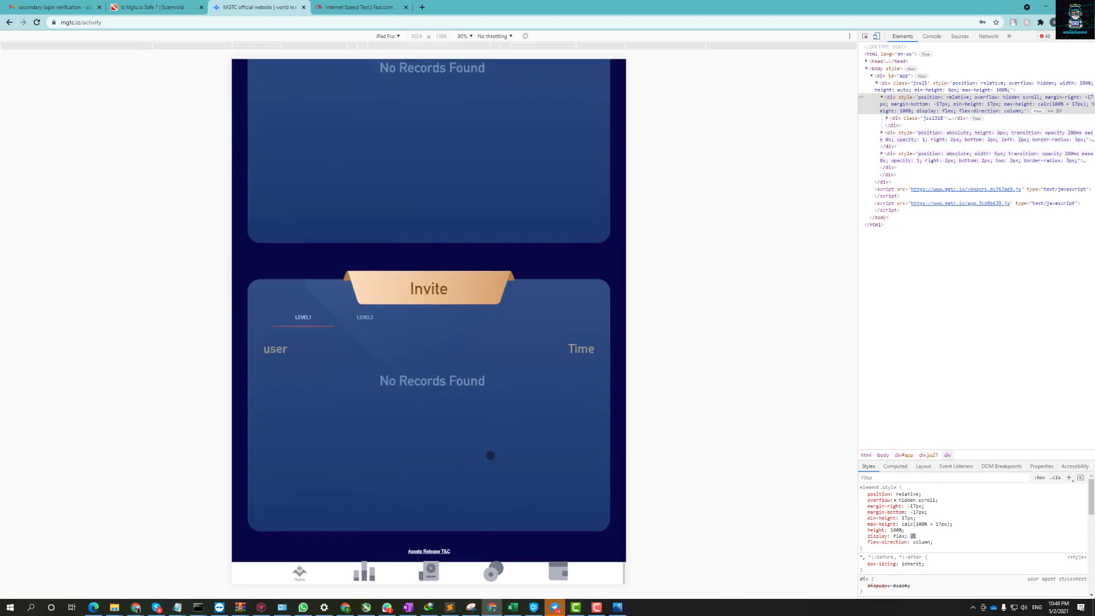
{"action": "left_click", "coordinate": [301, 574]}
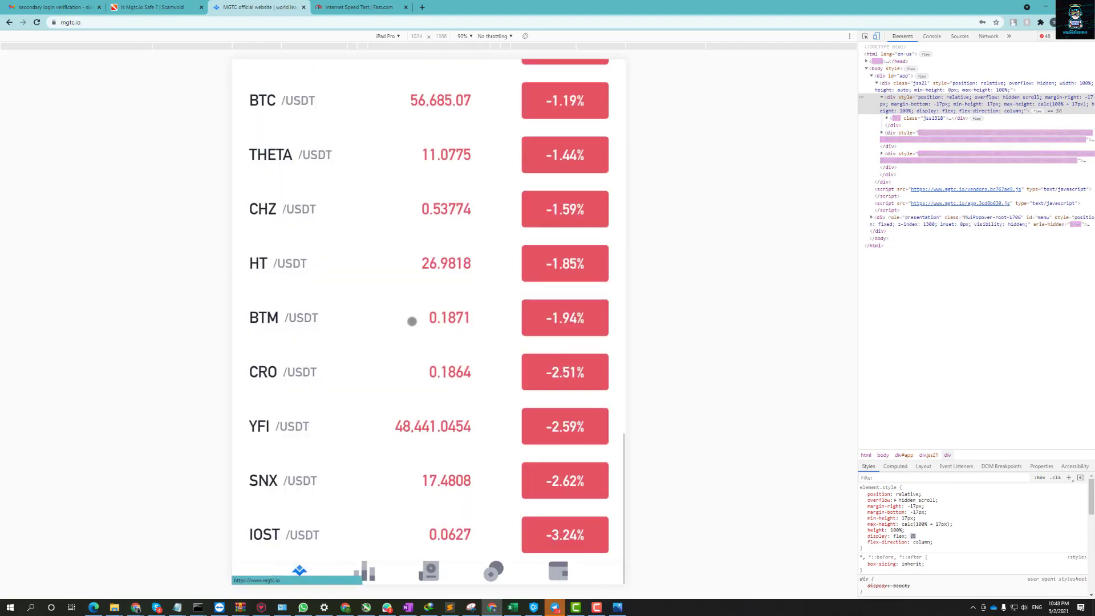
{"action": "scroll", "coordinate": [443, 296], "scroll_direction": "up", "scroll_amount": 6}
{"action": "scroll", "coordinate": [440, 286], "scroll_direction": "up", "scroll_amount": 1}
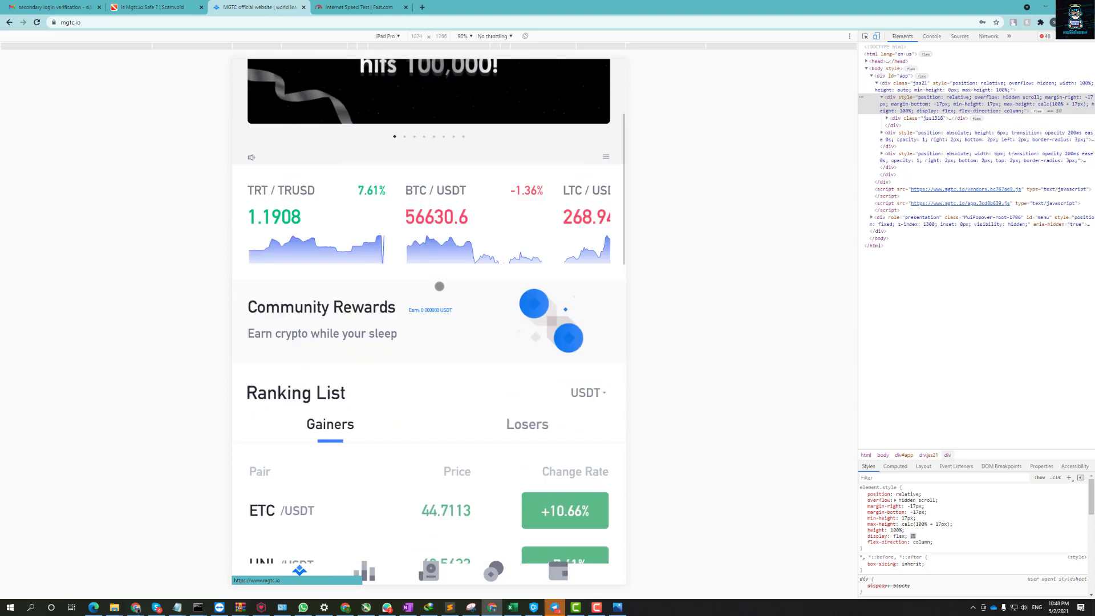
{"action": "scroll", "coordinate": [541, 313], "scroll_direction": "up", "scroll_amount": 5}
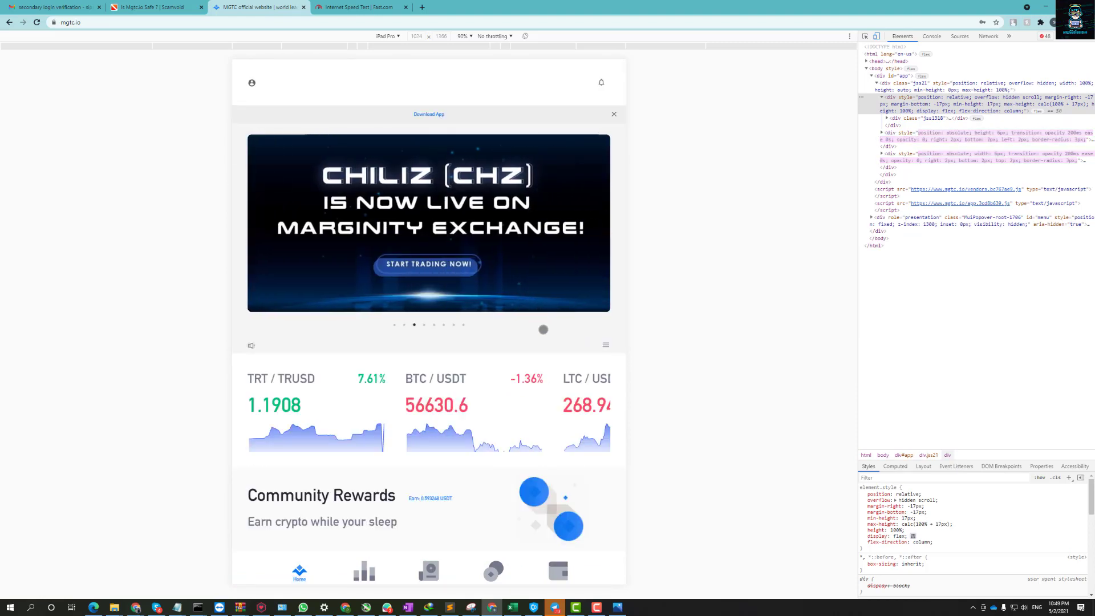
{"action": "scroll", "coordinate": [526, 285], "scroll_direction": "down", "scroll_amount": 9}
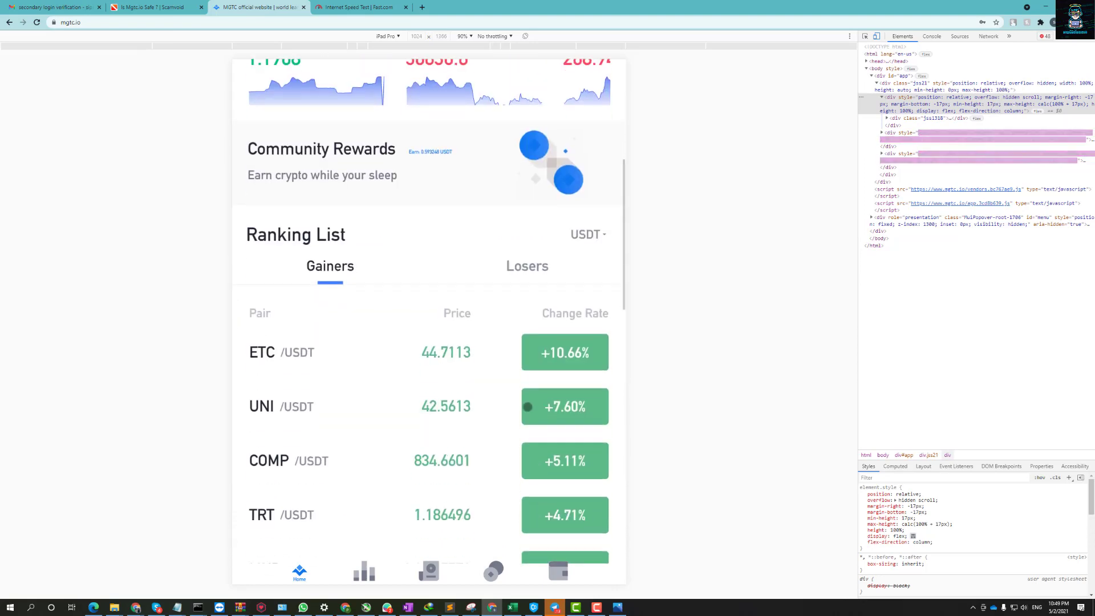
{"action": "scroll", "coordinate": [507, 399], "scroll_direction": "down", "scroll_amount": 6}
{"action": "left_click", "coordinate": [558, 570]}
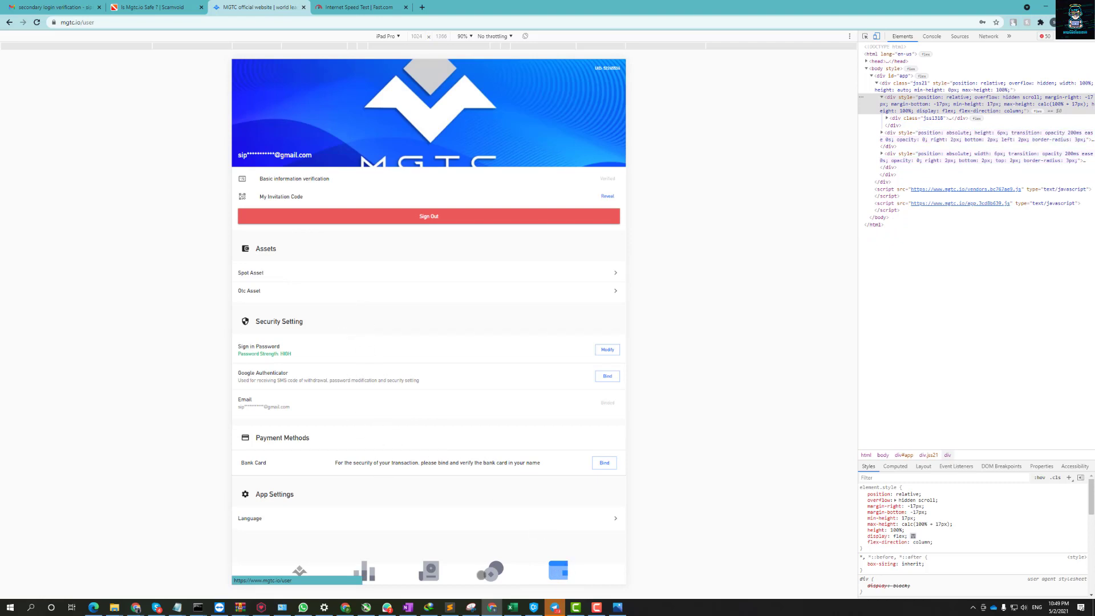
{"action": "left_click", "coordinate": [495, 570]}
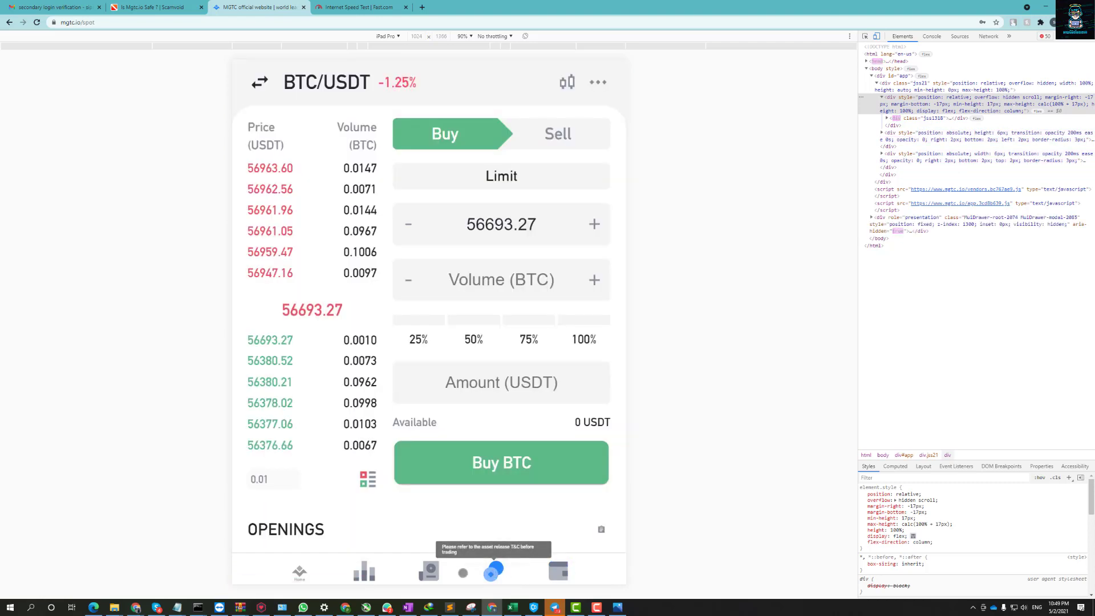
{"action": "left_click", "coordinate": [446, 573]}
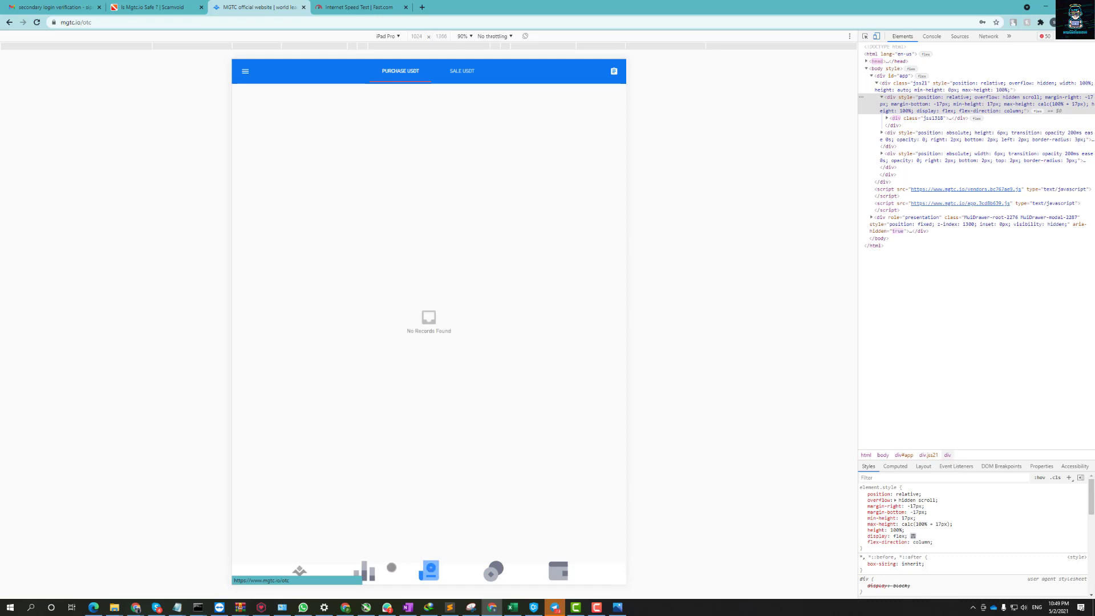
{"action": "left_click", "coordinate": [364, 570]}
{"action": "left_click", "coordinate": [299, 570]}
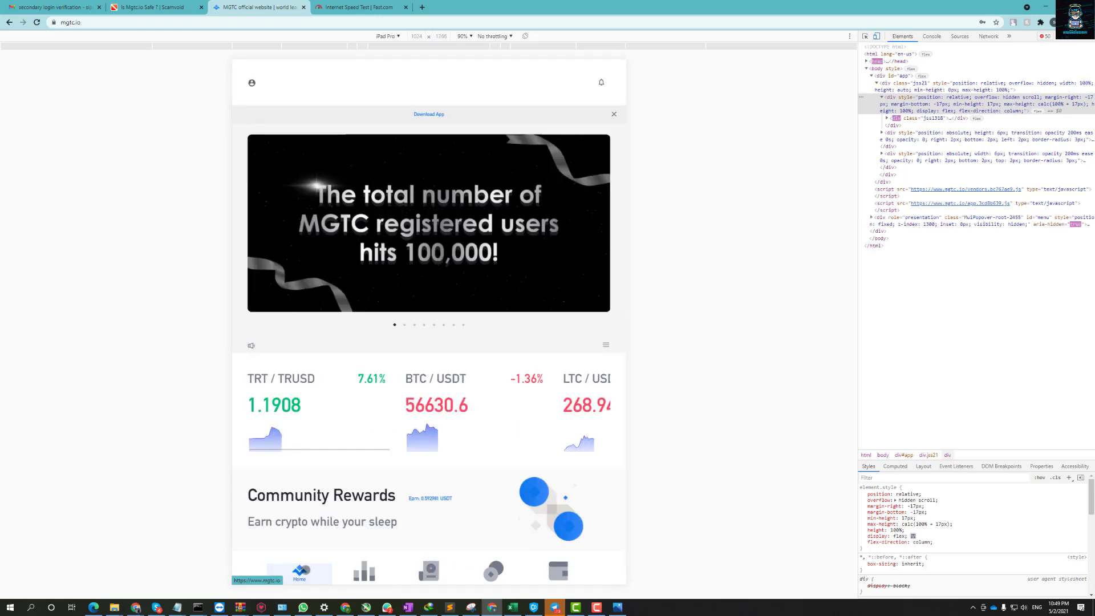
{"action": "scroll", "coordinate": [498, 339], "scroll_direction": "down", "scroll_amount": 2}
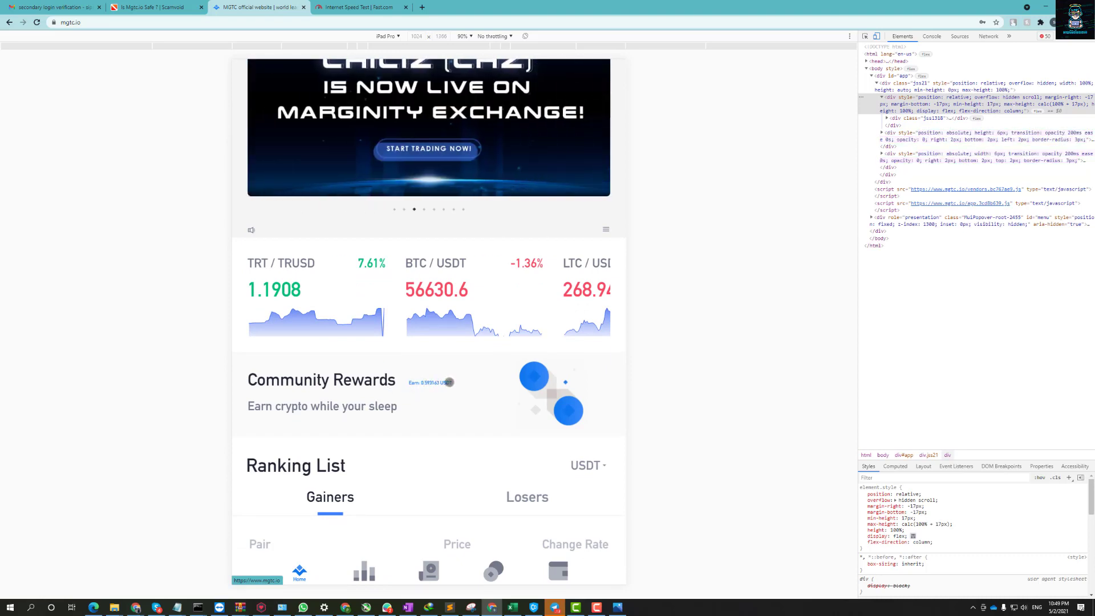
Open Community Rewards and scroll to the Asset card showing 0.592996 USDT and 0.5000 TRTL frozen.
{"action": "left_click", "coordinate": [556, 393]}
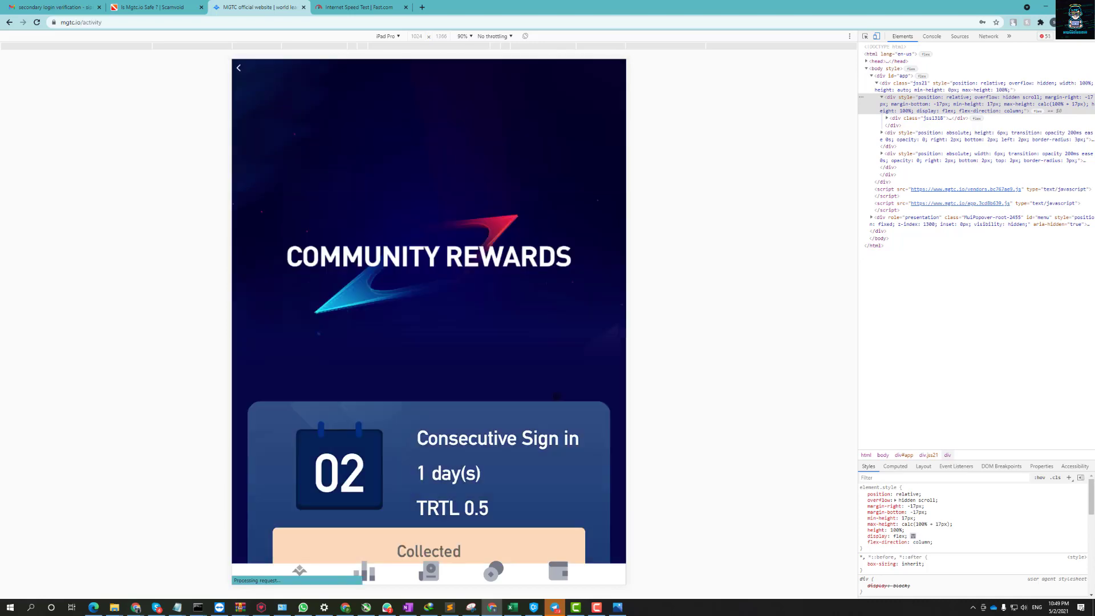
{"action": "scroll", "coordinate": [556, 393], "scroll_direction": "down", "scroll_amount": 8}
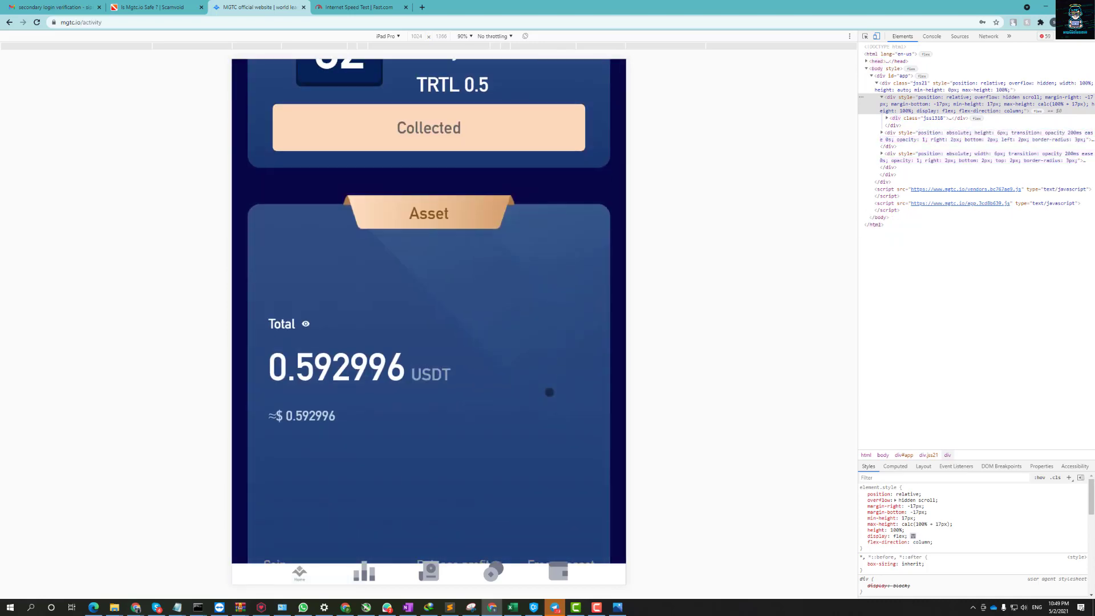
{"action": "scroll", "coordinate": [548, 389], "scroll_direction": "down", "scroll_amount": 7}
{"action": "scroll", "coordinate": [546, 392], "scroll_direction": "up", "scroll_amount": 5}
{"action": "scroll", "coordinate": [326, 261], "scroll_direction": "up", "scroll_amount": 1}
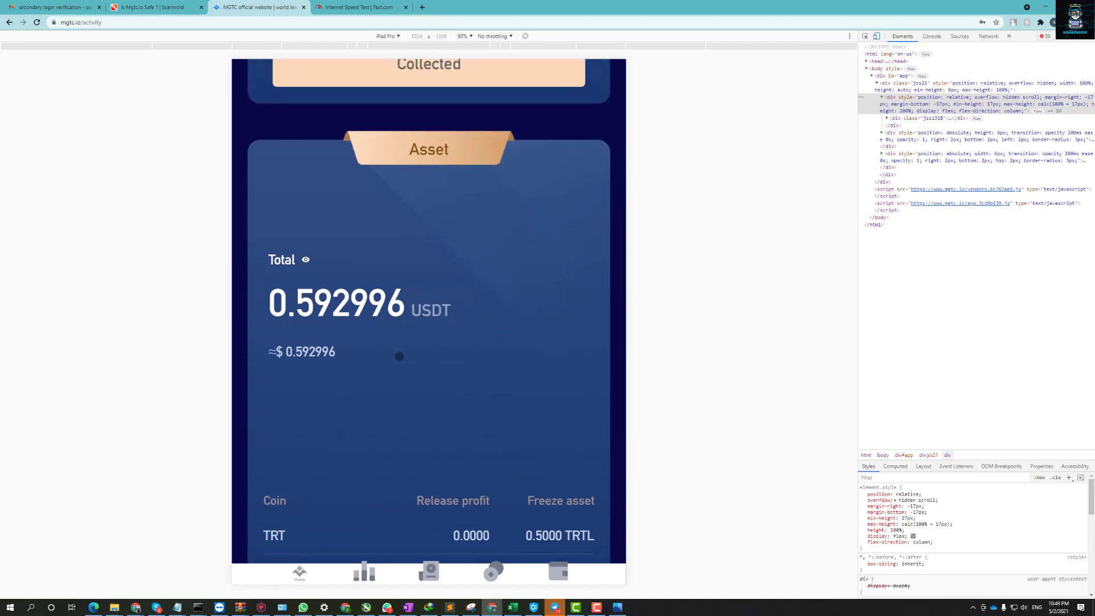
{"action": "scroll", "coordinate": [481, 402], "scroll_direction": "down", "scroll_amount": 2}
{"action": "scroll", "coordinate": [481, 402], "scroll_direction": "down", "scroll_amount": 8}
{"action": "scroll", "coordinate": [484, 384], "scroll_direction": "up", "scroll_amount": 12}
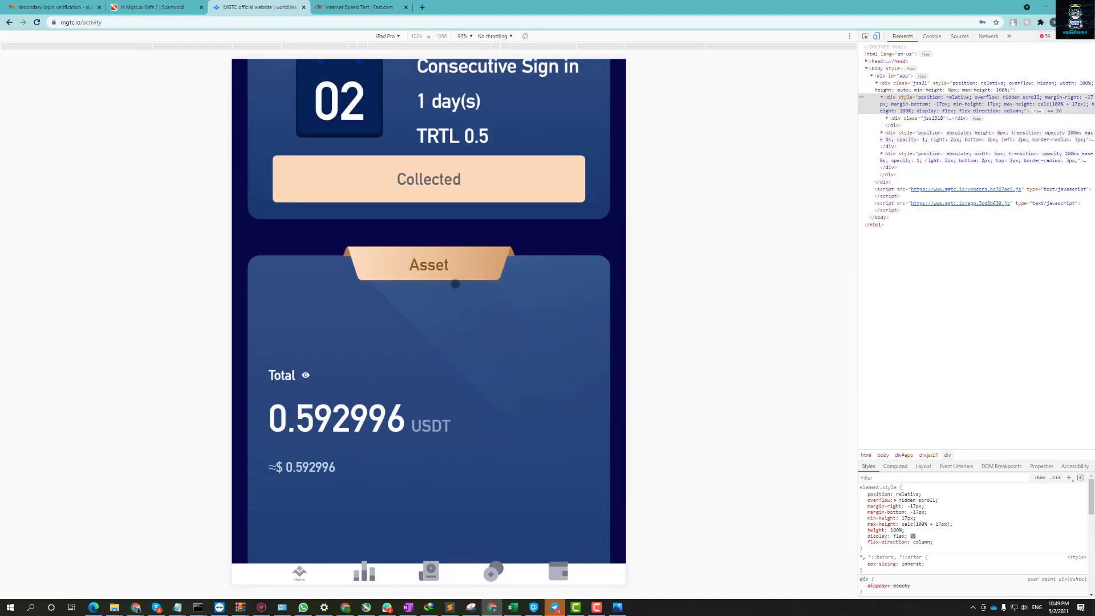